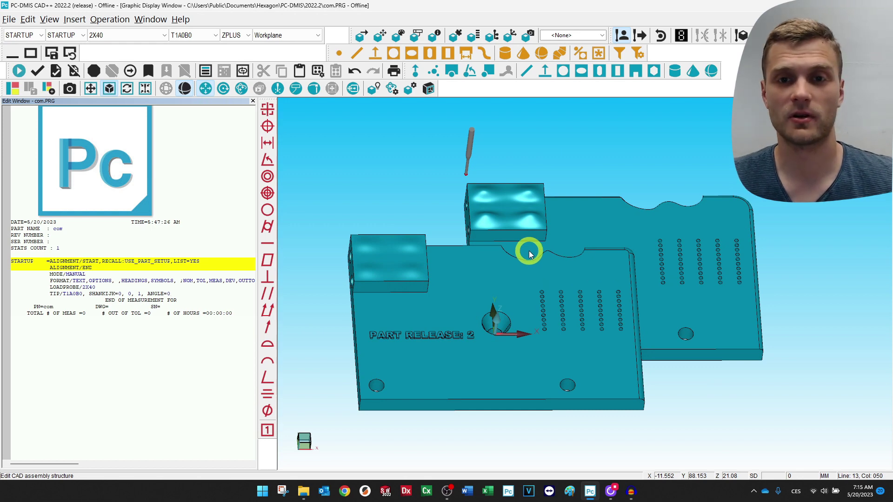
{"action": "middle_click_drag", "start_coordinate": [529, 253], "coordinate": [523, 211]}
{"action": "left_click", "coordinate": [10, 19]}
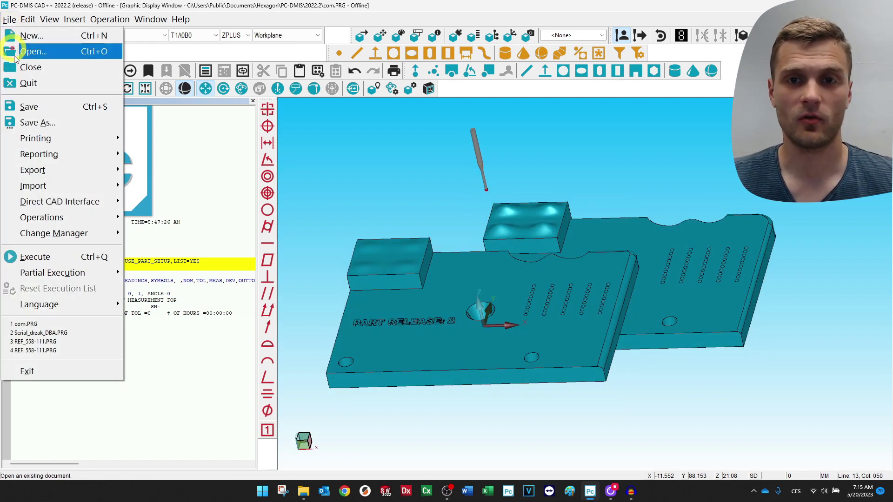
{"action": "left_click", "coordinate": [604, 181]}
{"action": "middle_click_drag", "start_coordinate": [605, 181], "coordinate": [640, 255]}
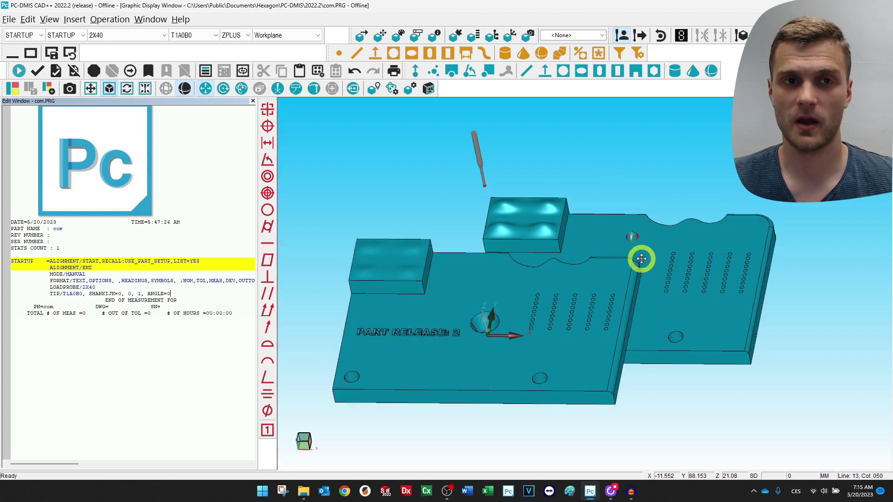
Import the 002_release.STEP model and merge it with the existing CAD data
{"action": "left_click", "coordinate": [9, 19]}
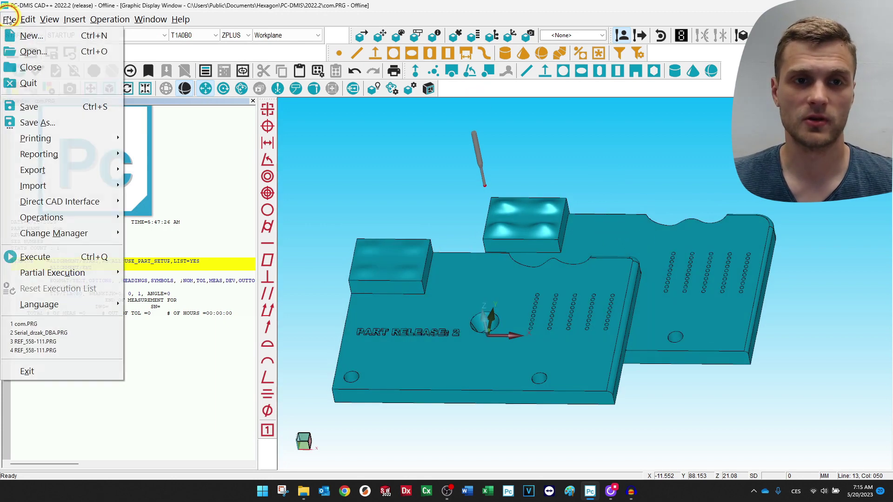
{"action": "mouse_move", "coordinate": [65, 187]}
{"action": "left_click", "coordinate": [176, 287]}
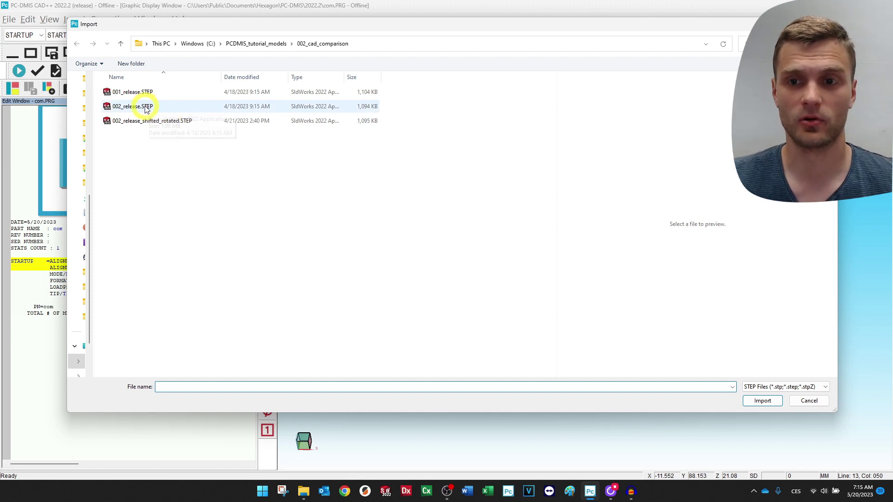
{"action": "left_click", "coordinate": [156, 111]}
{"action": "left_click", "coordinate": [771, 401]}
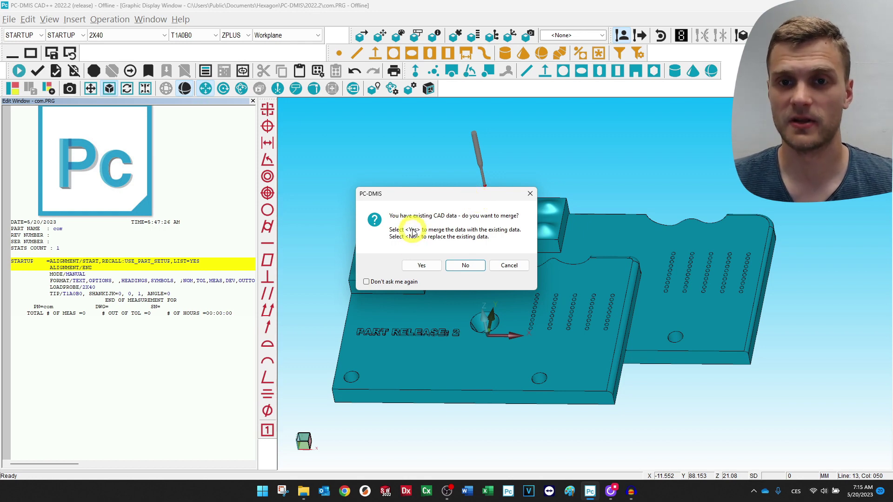
{"action": "left_click", "coordinate": [430, 269]}
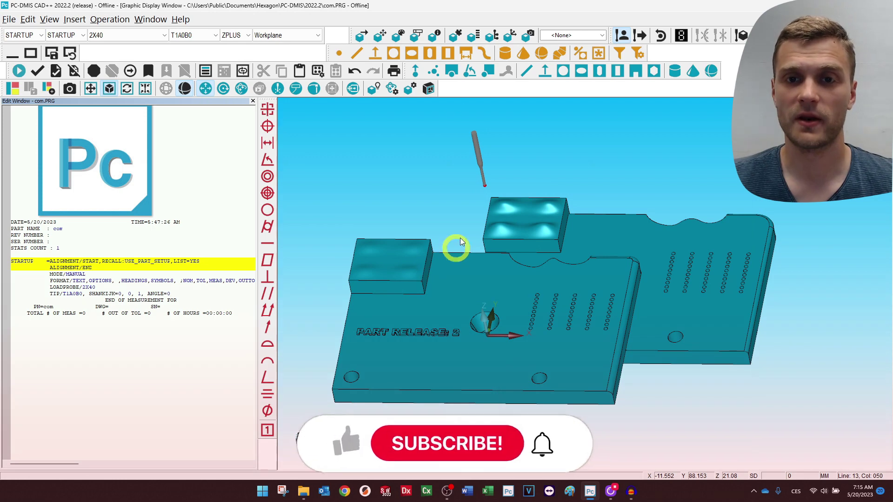
Delete the duplicate 002_release part, the last entry in the CAD assembly, and accept the assembly changes
{"action": "middle_click_drag", "start_coordinate": [482, 267], "coordinate": [514, 247]}
{"action": "scroll", "coordinate": [443, 312], "scroll_direction": "up", "scroll_amount": 4}
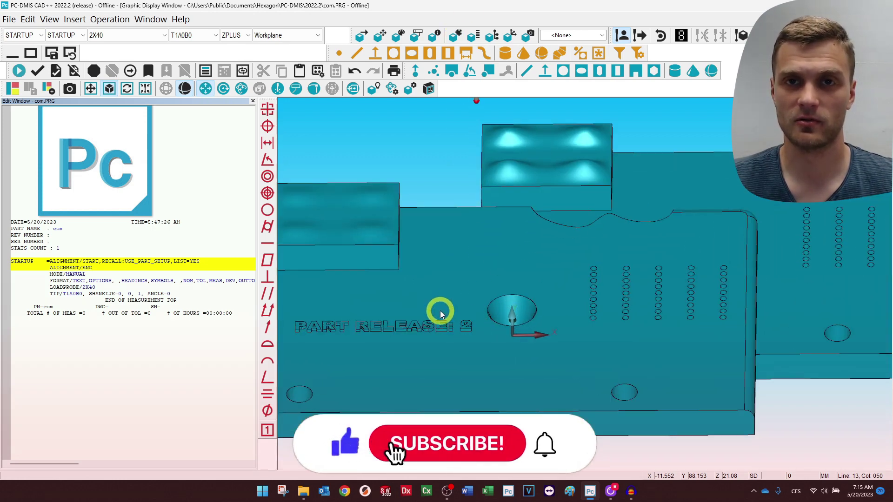
{"action": "left_click", "coordinate": [455, 36]}
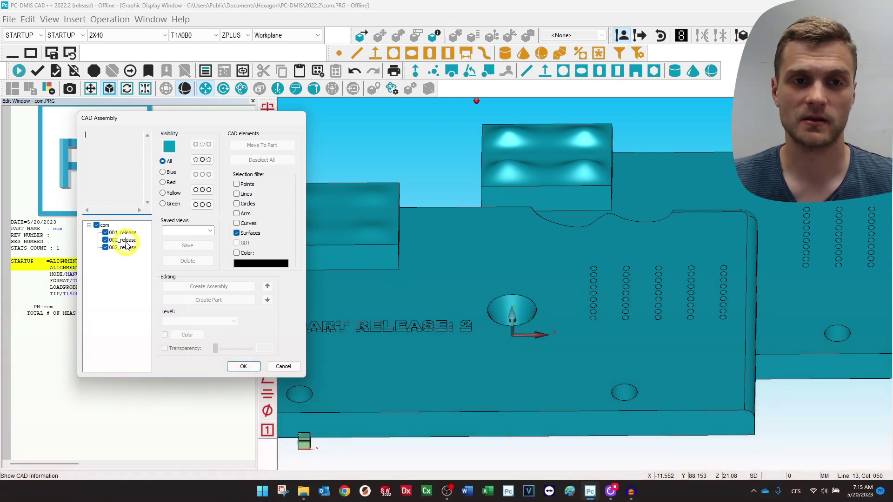
{"action": "right_click", "coordinate": [129, 249]}
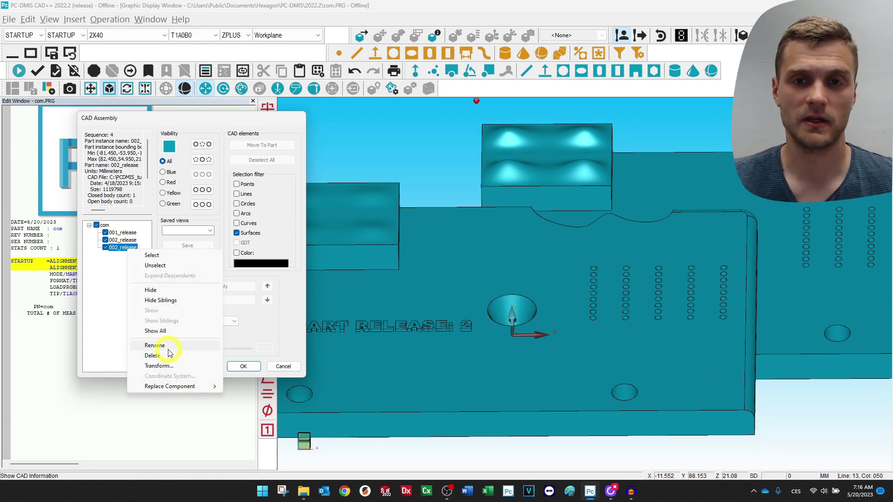
{"action": "left_click", "coordinate": [170, 371]}
{"action": "left_click", "coordinate": [496, 263]}
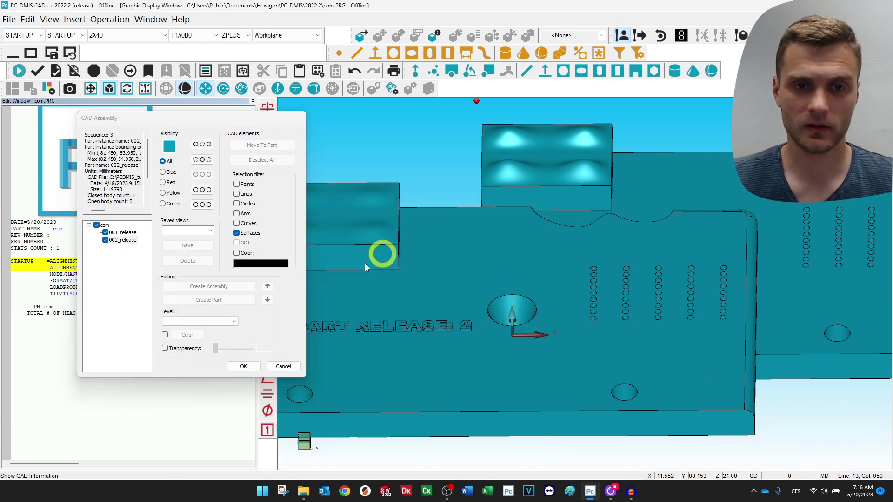
{"action": "left_click", "coordinate": [244, 366]}
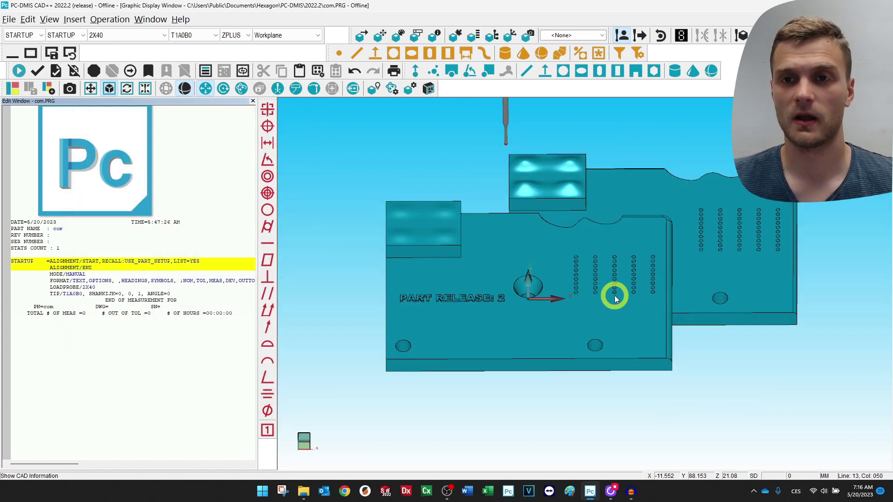
Circle the wavy block surfaces of both part releases with the screen pen, and clear the markings
{"action": "scroll", "coordinate": [630, 231], "scroll_direction": "up", "scroll_amount": 2}
{"action": "middle_click_drag", "start_coordinate": [636, 184], "coordinate": [640, 296]}
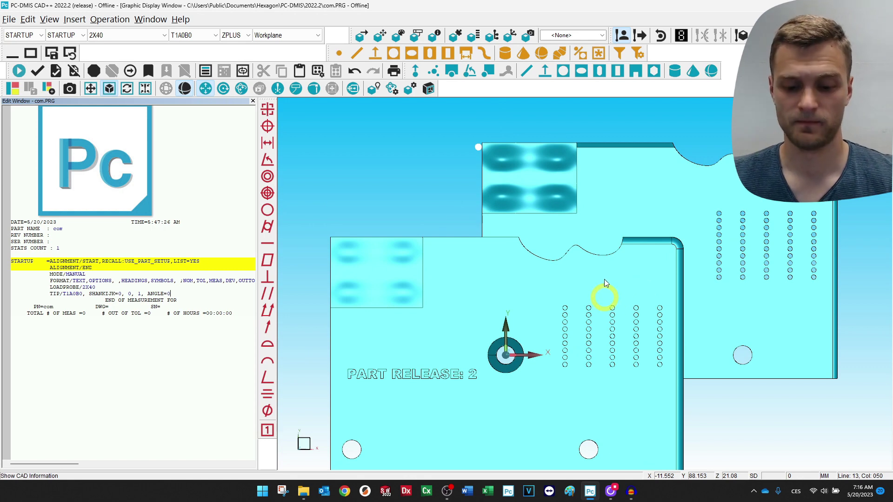
{"action": "key", "text": "F11"}
{"action": "left_click_drag", "start_coordinate": [508, 149], "coordinate": [571, 206]}
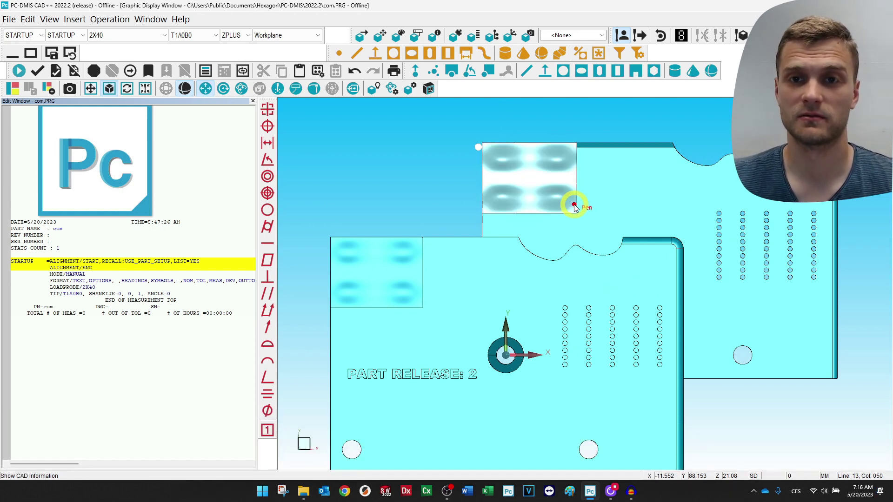
{"action": "mouse_move", "coordinate": [500, 152]}
{"action": "left_mouse_down"}
{"action": "mouse_move", "coordinate": [506, 213]}
{"action": "mouse_move", "coordinate": [510, 158]}
{"action": "mouse_move", "coordinate": [499, 159]}
{"action": "left_mouse_up"}
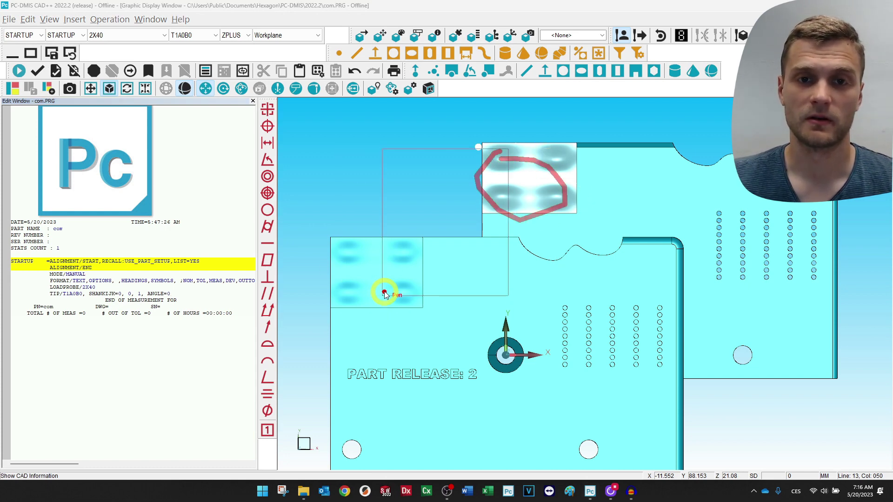
{"action": "mouse_move", "coordinate": [365, 249]}
{"action": "left_mouse_down"}
{"action": "mouse_move", "coordinate": [358, 309]}
{"action": "mouse_move", "coordinate": [354, 270]}
{"action": "left_mouse_up"}
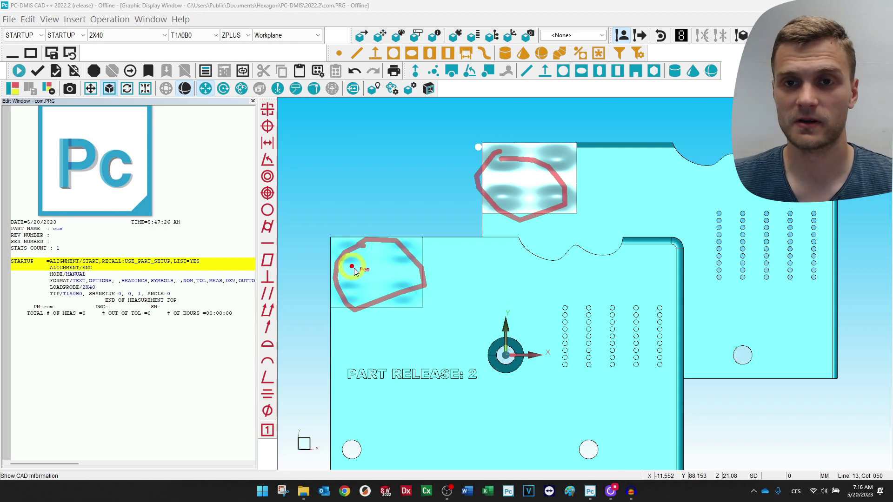
{"action": "key", "text": "Escape"}
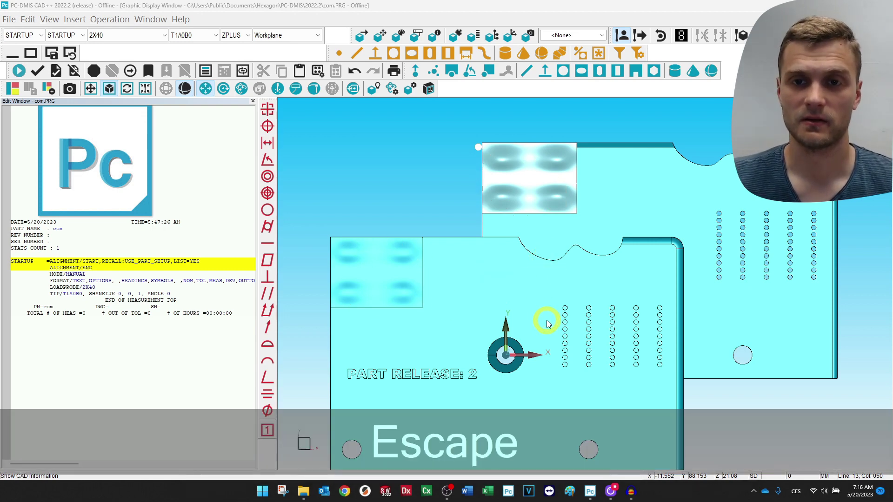
{"action": "key", "text": "Escape"}
Examine the edges, hole patterns and wavy block surfaces of both part releases for design differences
{"action": "middle_click_drag", "start_coordinate": [552, 338], "coordinate": [548, 145]}
{"action": "scroll", "coordinate": [434, 298], "scroll_direction": "up", "scroll_amount": 3}
{"action": "middle_click_drag", "start_coordinate": [435, 302], "coordinate": [528, 305]}
{"action": "middle_click_drag", "start_coordinate": [424, 339], "coordinate": [540, 325]}
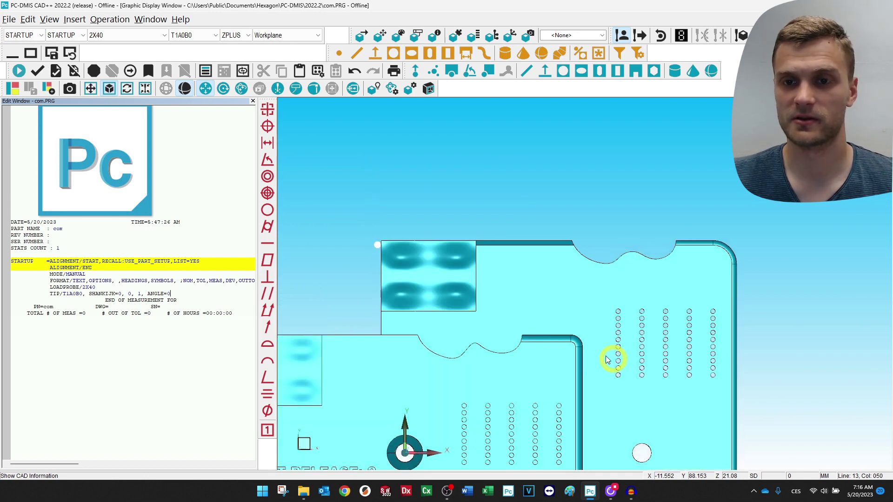
{"action": "scroll", "coordinate": [565, 332], "scroll_direction": "up", "scroll_amount": 2}
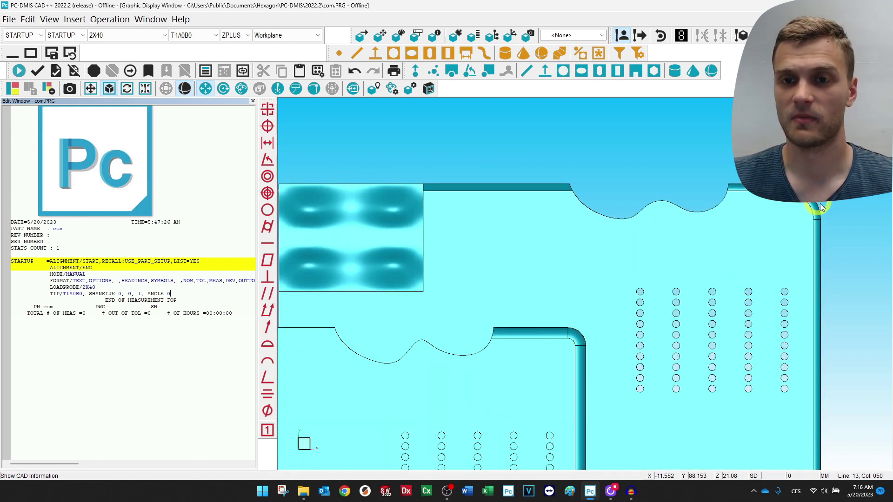
{"action": "scroll", "coordinate": [783, 287], "scroll_direction": "down", "scroll_amount": 3}
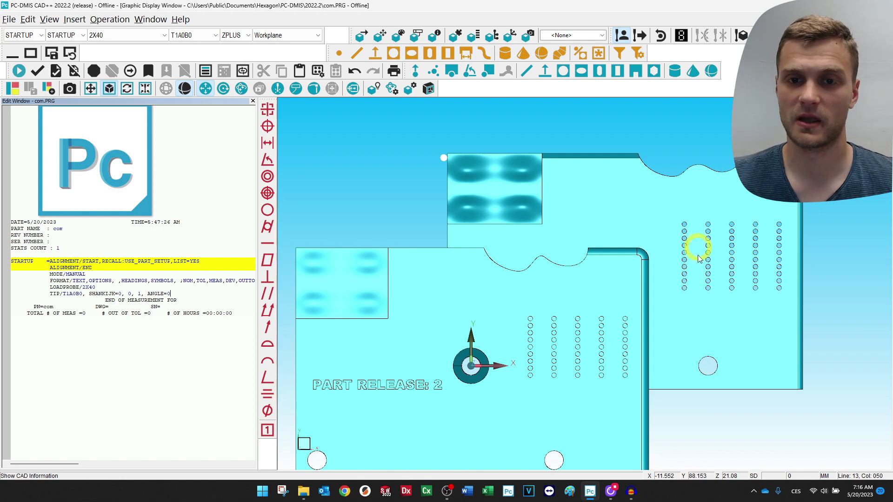
{"action": "scroll", "coordinate": [718, 344], "scroll_direction": "down", "scroll_amount": 1}
{"action": "middle_click_drag", "start_coordinate": [610, 358], "coordinate": [606, 256]}
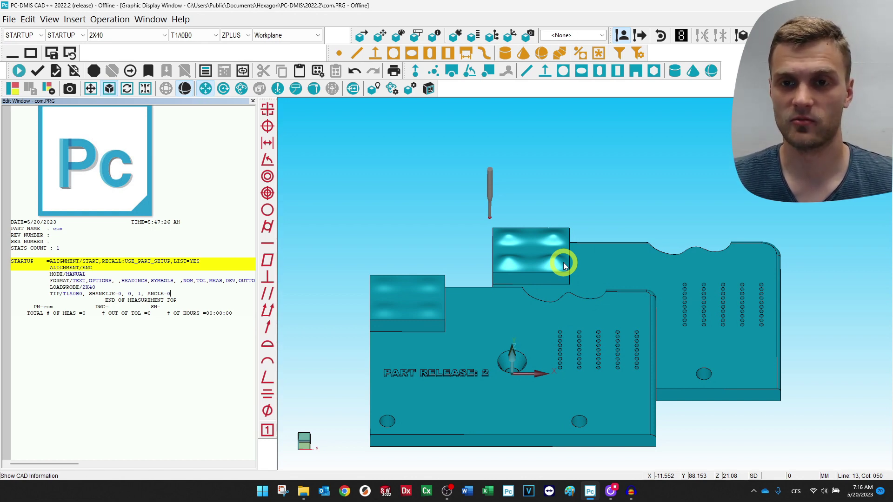
{"action": "middle_click_drag", "start_coordinate": [565, 265], "coordinate": [507, 365]}
{"action": "scroll", "coordinate": [507, 366], "scroll_direction": "up", "scroll_amount": 2}
{"action": "mouse_move", "coordinate": [485, 400]}
{"action": "middle_mouse_down"}
{"action": "mouse_move", "coordinate": [484, 368]}
{"action": "mouse_move", "coordinate": [485, 390]}
{"action": "middle_mouse_up"}
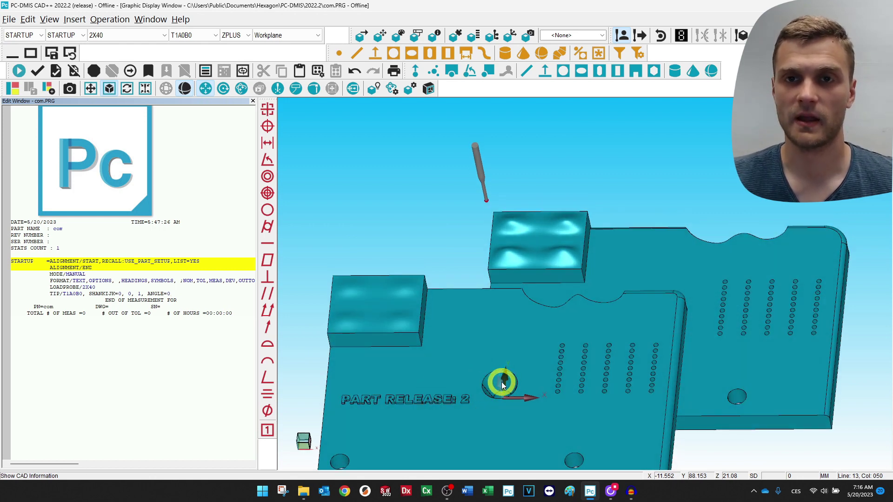
{"action": "scroll", "coordinate": [501, 383], "scroll_direction": "down", "scroll_amount": 3}
{"action": "scroll", "coordinate": [535, 370], "scroll_direction": "up", "scroll_amount": 1}
Hide 002_release in the CAD assembly, examine the coordinate origin on 001_release, and close the assembly settings
{"action": "left_click", "coordinate": [455, 35]}
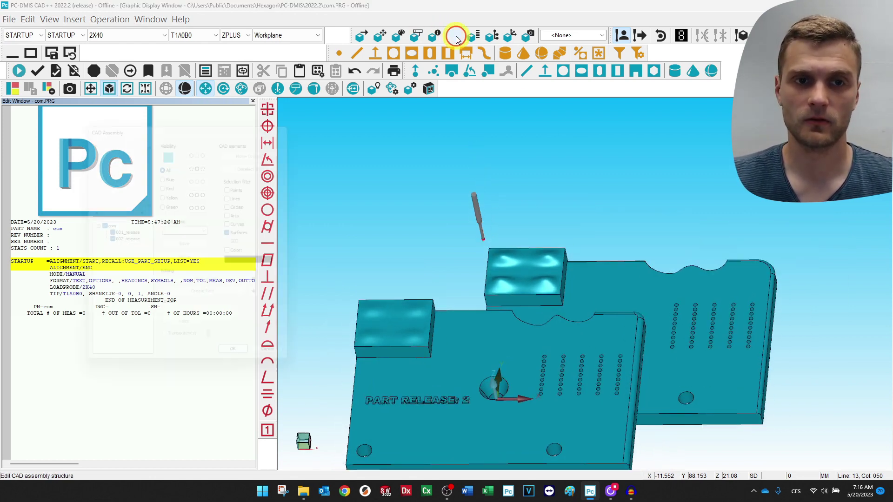
{"action": "left_click", "coordinate": [106, 240]}
{"action": "left_click", "coordinate": [503, 331]}
{"action": "middle_click_drag", "start_coordinate": [503, 332], "coordinate": [526, 317]}
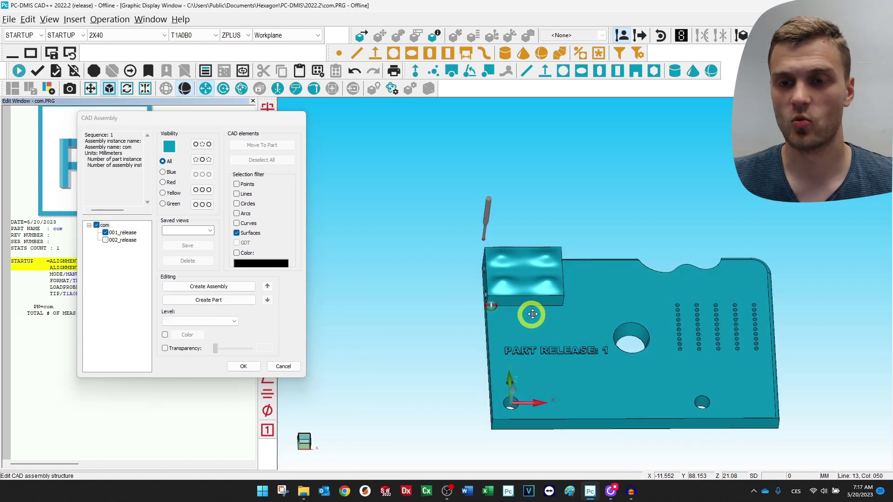
{"action": "scroll", "coordinate": [592, 368], "scroll_direction": "up", "scroll_amount": 3}
{"action": "middle_click_drag", "start_coordinate": [600, 365], "coordinate": [614, 341]}
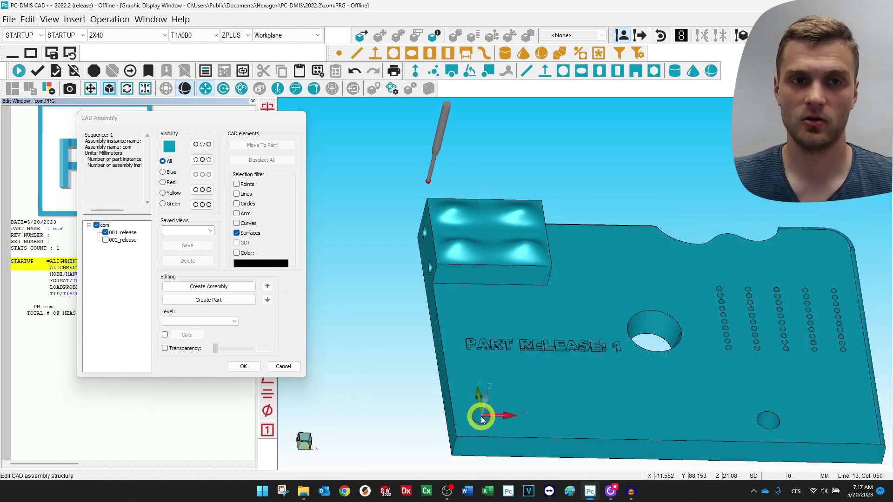
{"action": "left_click", "coordinate": [284, 367]}
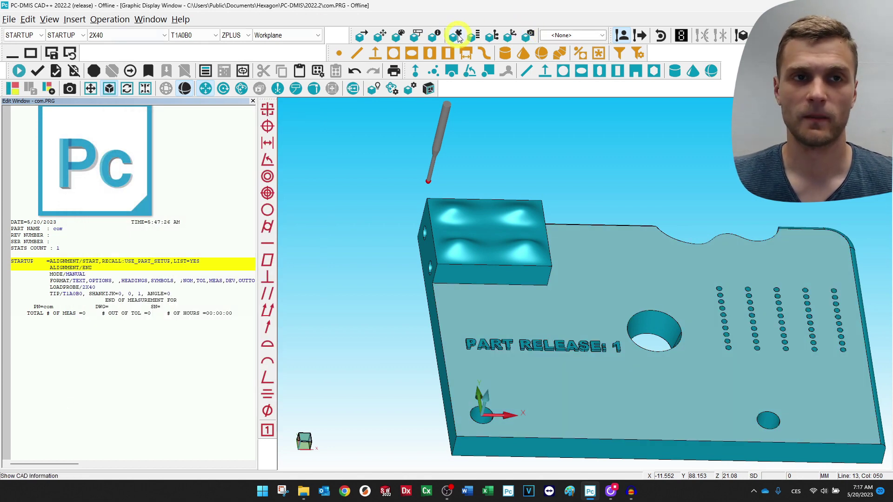
Reopen the CAD assembly settings and switch 002_release off and on to compare it with 001_release, leaving both parts shown
{"action": "left_click", "coordinate": [27, 19]}
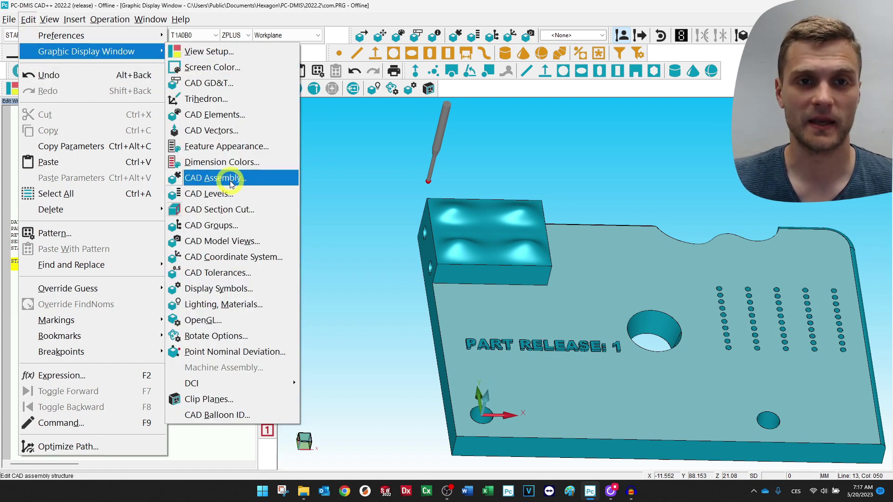
{"action": "left_click", "coordinate": [230, 181]}
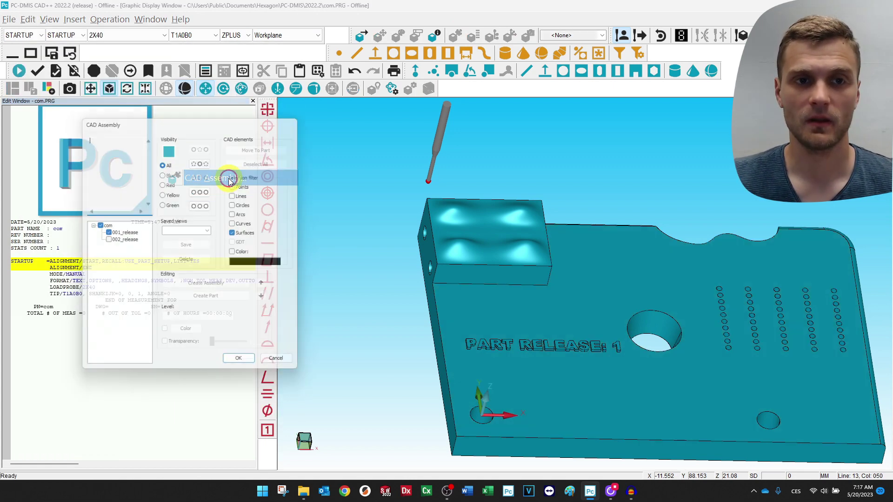
{"action": "left_click", "coordinate": [106, 240]}
{"action": "left_click", "coordinate": [106, 240]}
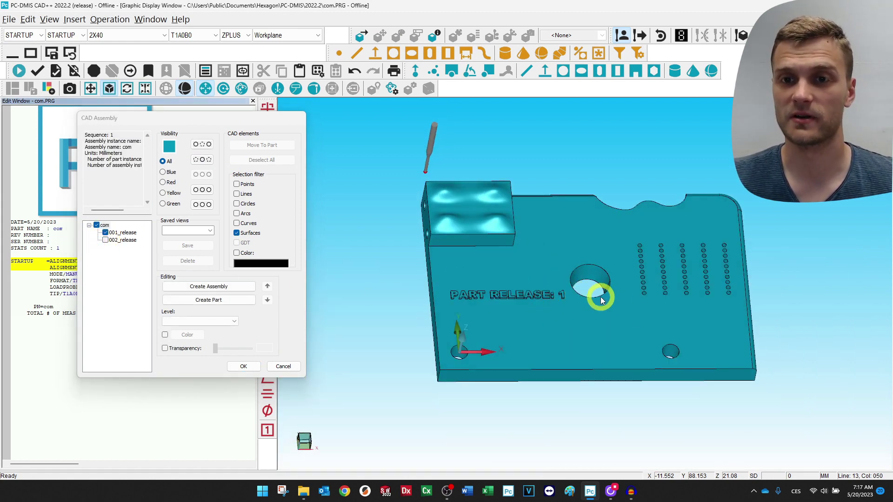
{"action": "middle_click_drag", "start_coordinate": [624, 317], "coordinate": [626, 290]}
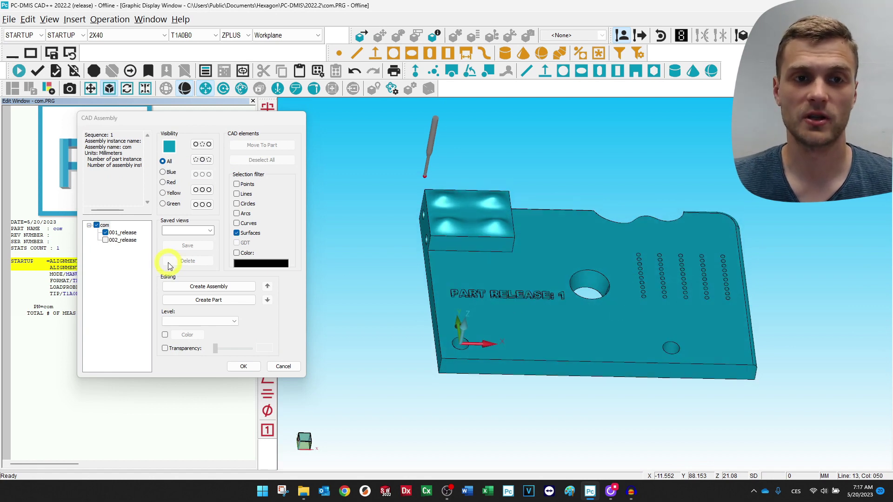
{"action": "left_click", "coordinate": [105, 240]}
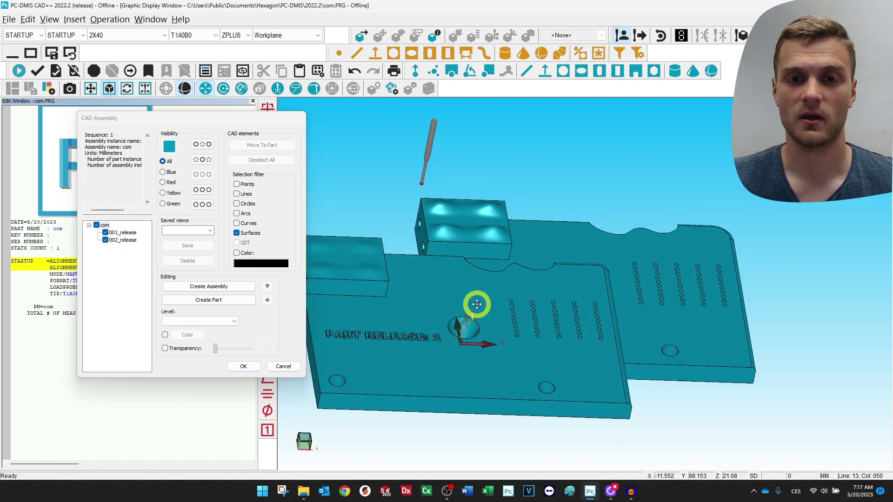
{"action": "middle_click_drag", "start_coordinate": [474, 303], "coordinate": [414, 345]}
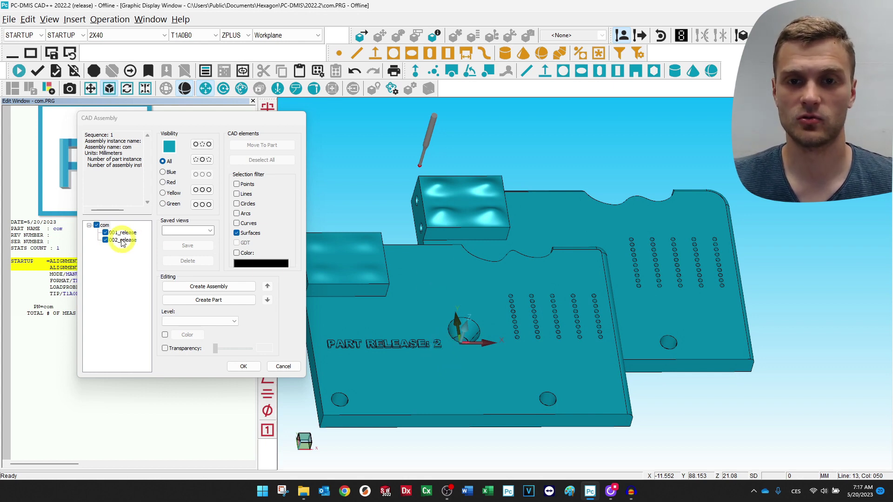
{"action": "left_click", "coordinate": [106, 240]}
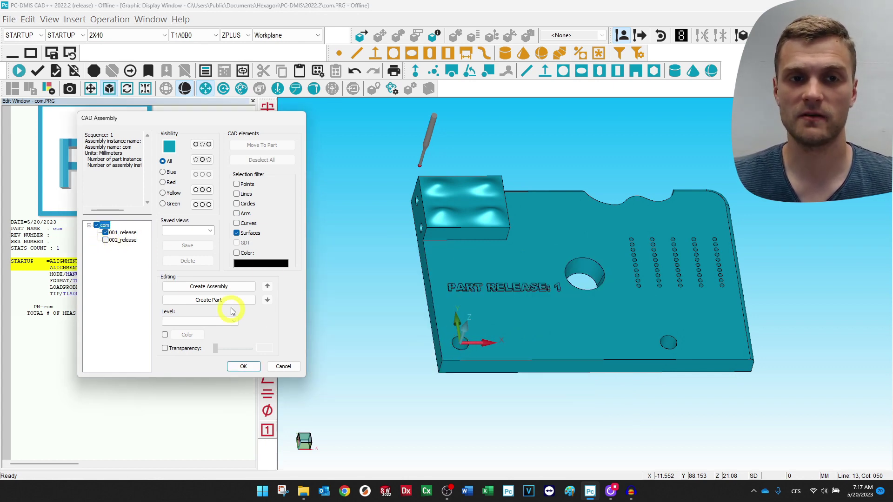
{"action": "left_click", "coordinate": [105, 240]}
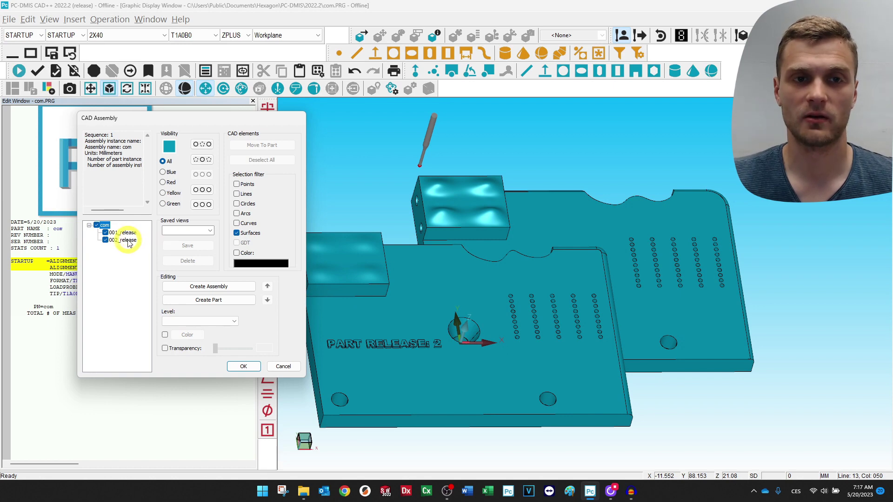
Translate 002_release from its lower-left hole's centre to the origin by X 65, Y 40, Z -10, without keeping the original
{"action": "right_click", "coordinate": [125, 241]}
{"action": "left_click", "coordinate": [159, 357]}
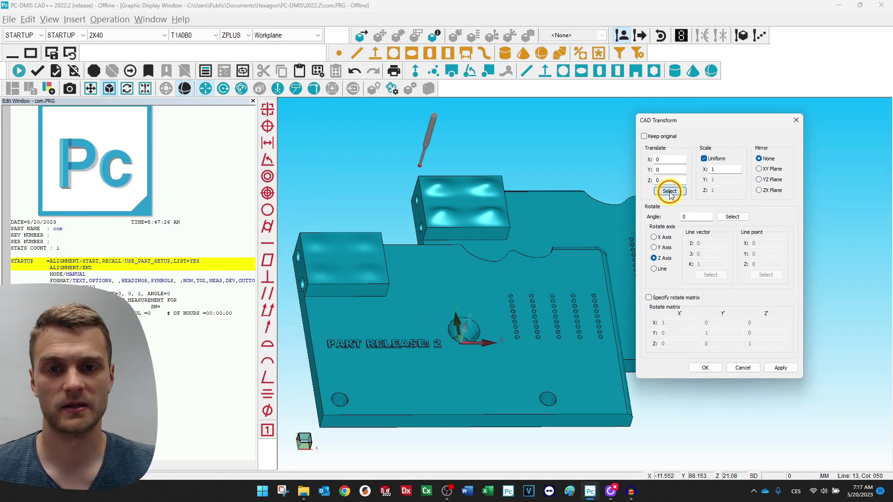
{"action": "left_click", "coordinate": [669, 192]}
{"action": "scroll", "coordinate": [325, 397], "scroll_direction": "up", "scroll_amount": 5}
{"action": "left_click", "coordinate": [326, 385]}
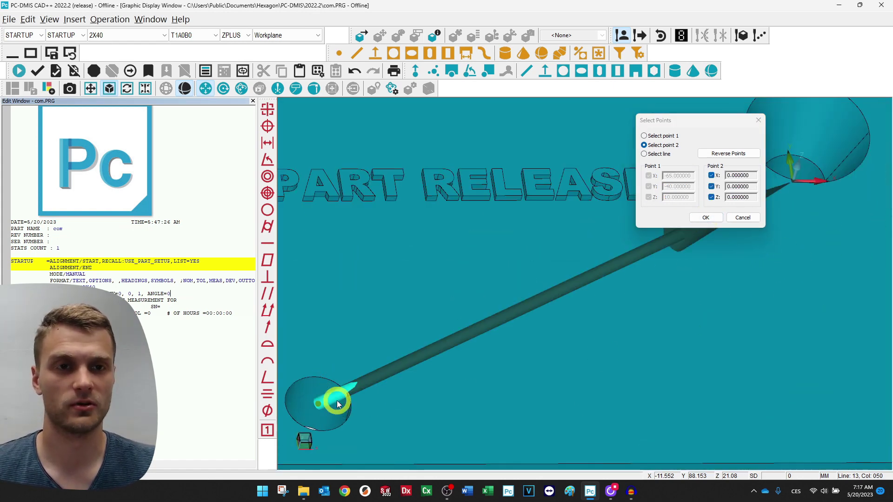
{"action": "left_click", "coordinate": [706, 217]}
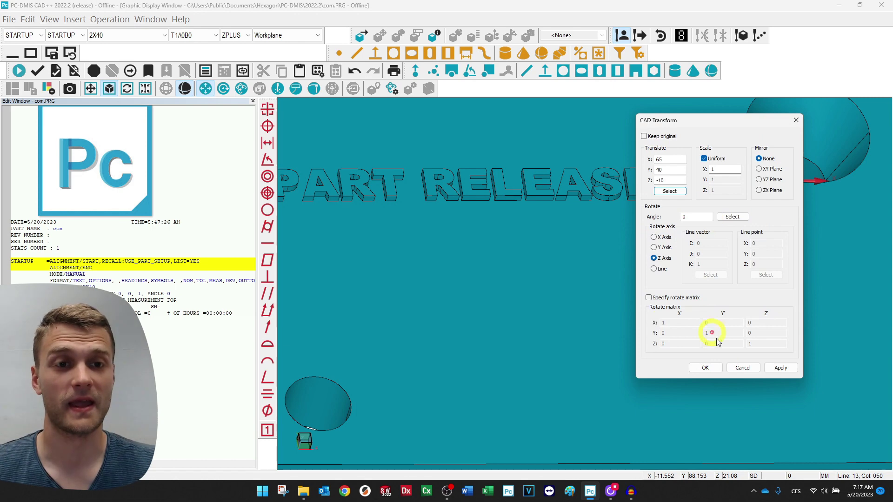
{"action": "left_click", "coordinate": [771, 368]}
{"action": "left_click", "coordinate": [489, 239]}
{"action": "left_click_drag", "start_coordinate": [490, 240], "coordinate": [484, 299]}
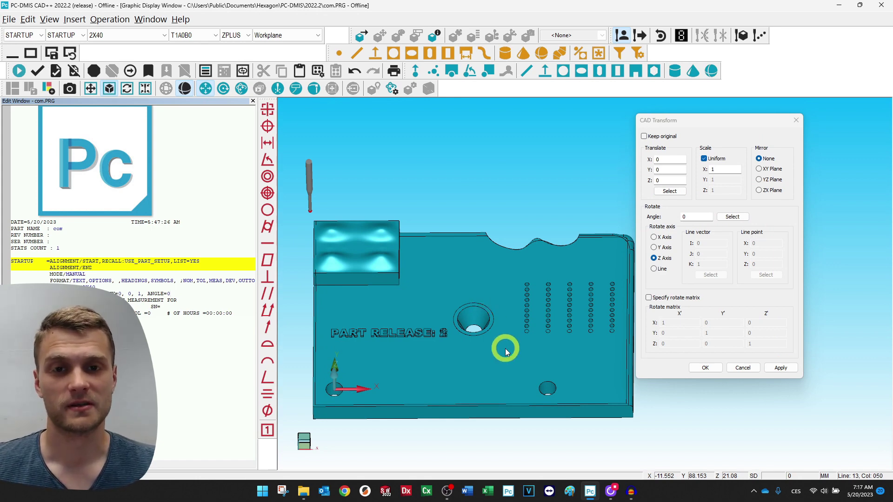
{"action": "left_click_drag", "start_coordinate": [434, 390], "coordinate": [504, 229]}
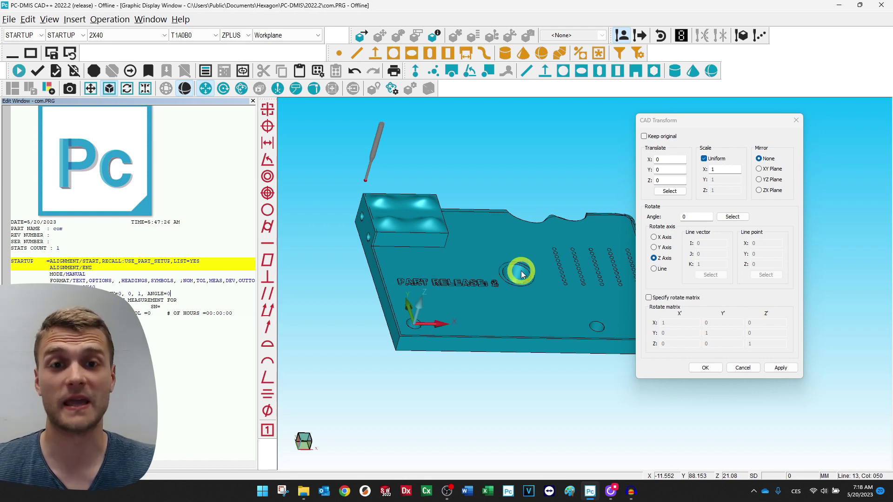
{"action": "left_click_drag", "start_coordinate": [522, 273], "coordinate": [470, 319]}
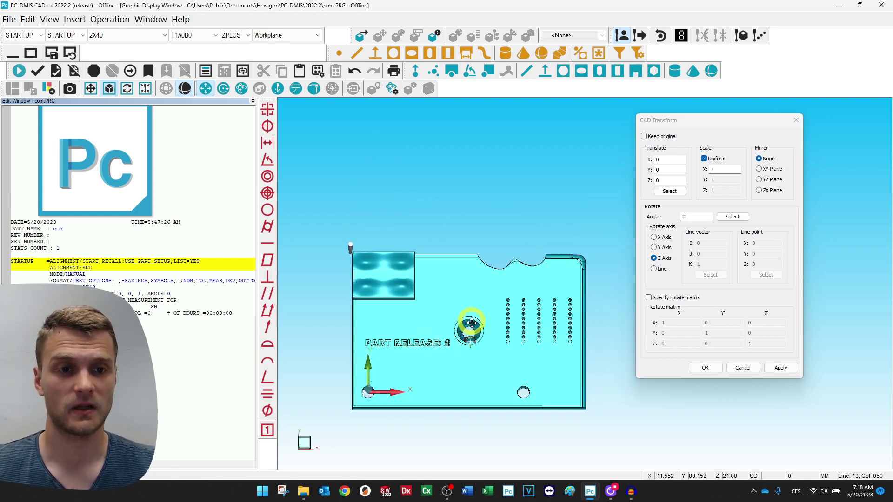
{"action": "left_click", "coordinate": [707, 368]}
Switch 002_release off and on repeatedly in the CAD assembly to compare the two overlaid part releases from above
{"action": "scroll", "coordinate": [387, 277], "scroll_direction": "up", "scroll_amount": 3}
{"action": "right_click_drag", "start_coordinate": [447, 298], "coordinate": [519, 246]}
{"action": "scroll", "coordinate": [519, 247], "scroll_direction": "up", "scroll_amount": 2}
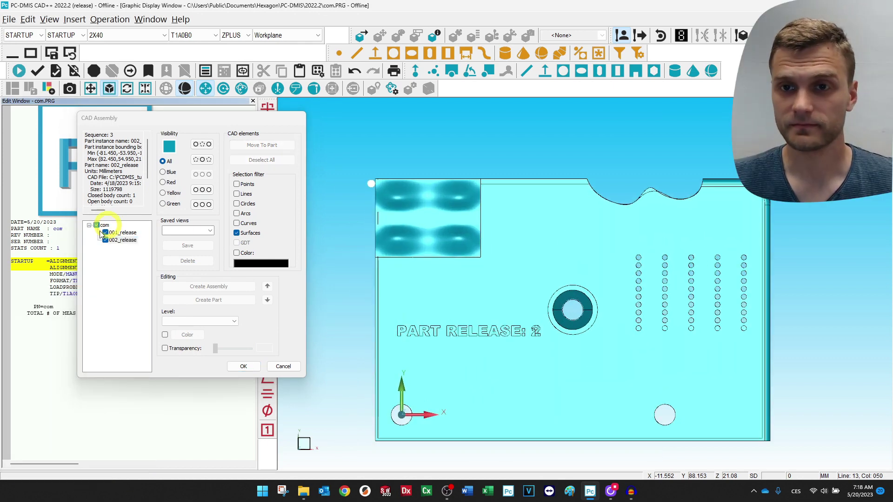
{"action": "left_click", "coordinate": [106, 239]}
{"action": "left_click", "coordinate": [105, 240]}
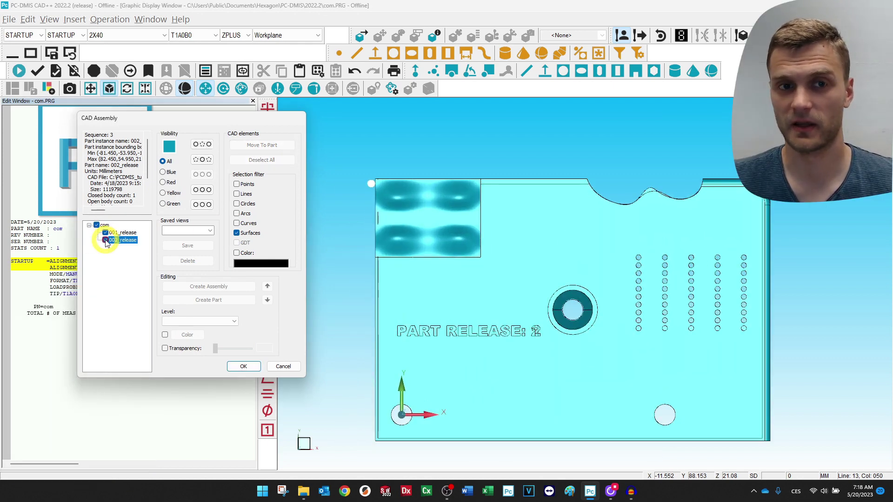
{"action": "left_click", "coordinate": [105, 240]}
{"action": "left_click", "coordinate": [105, 239]}
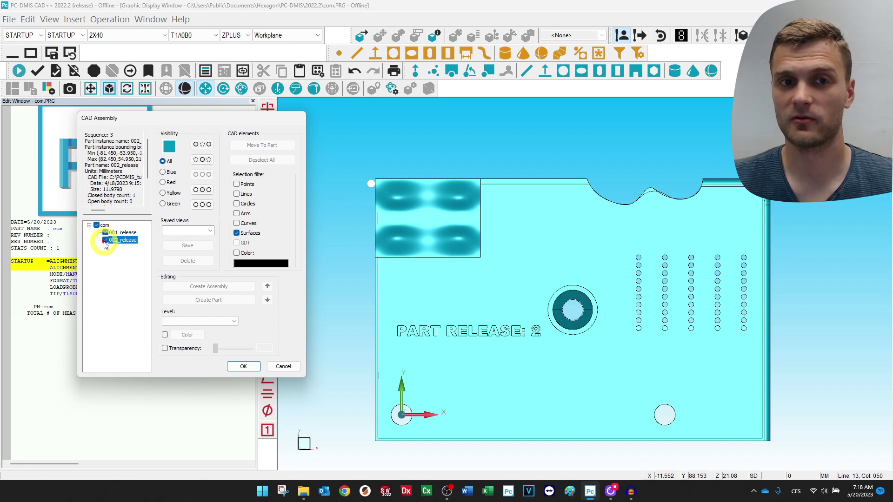
{"action": "left_click", "coordinate": [105, 241]}
{"action": "left_click", "coordinate": [105, 240]}
{"action": "left_click", "coordinate": [105, 241]}
{"action": "left_click", "coordinate": [105, 241]}
{"action": "left_click", "coordinate": [105, 241]}
{"action": "left_click", "coordinate": [105, 241]}
{"action": "left_click", "coordinate": [105, 241]}
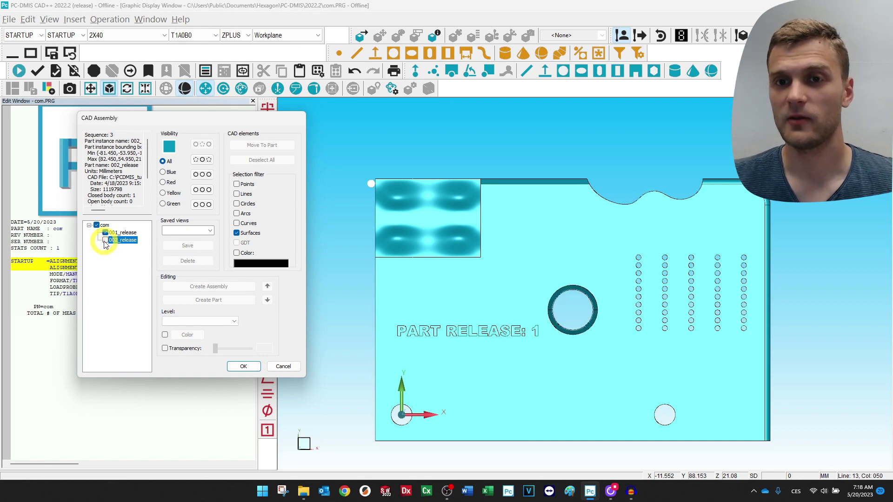
{"action": "left_click", "coordinate": [105, 240]}
Hide 002_release in the CAD assembly so only 001_release is shown, and confirm the assembly settings
{"action": "left_click_drag", "start_coordinate": [683, 423], "coordinate": [668, 279]}
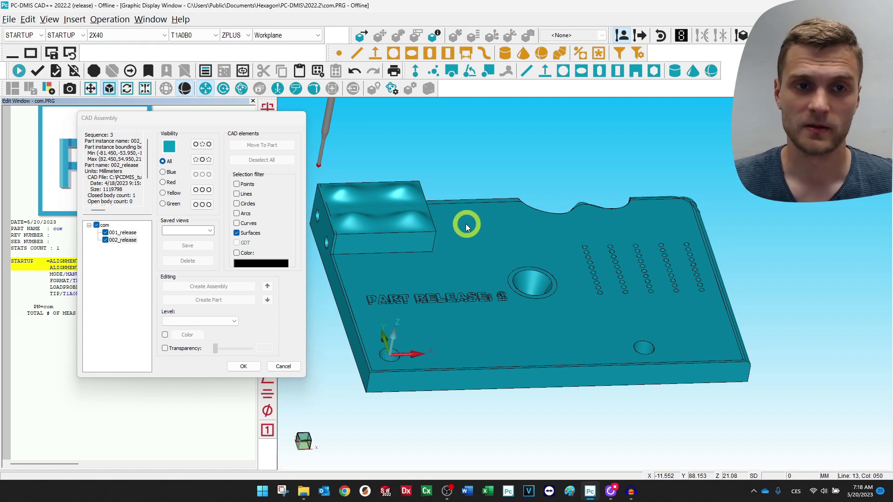
{"action": "left_click", "coordinate": [106, 240]}
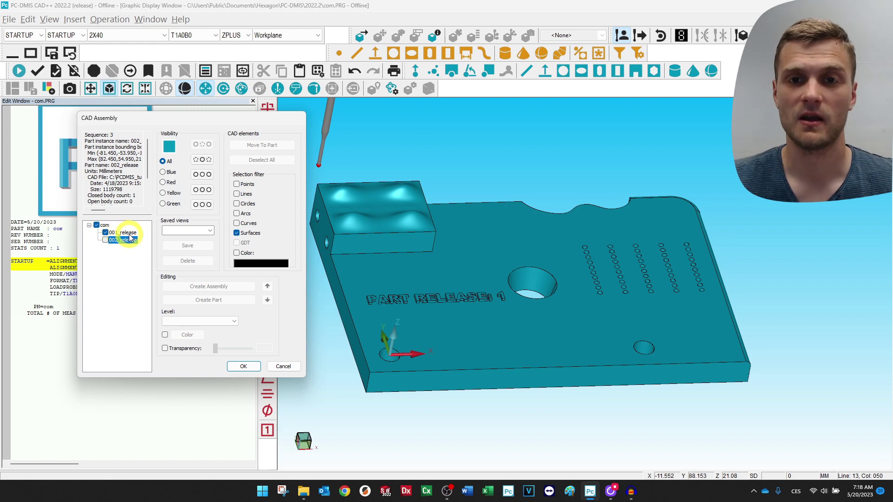
{"action": "left_click", "coordinate": [250, 366]}
{"action": "scroll", "coordinate": [450, 289], "scroll_direction": "up", "scroll_amount": 3}
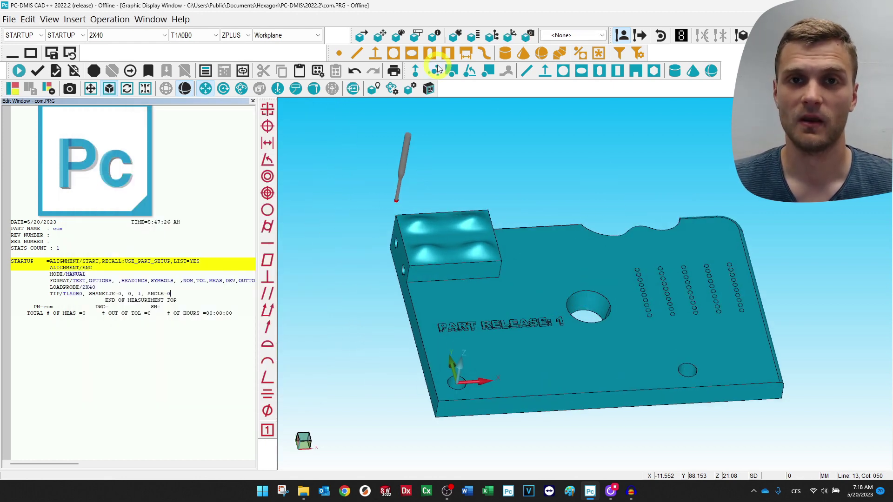
Select all surfaces of 001_release with Edit CAD Elements and change their color to bright green
{"action": "left_click", "coordinate": [402, 36]}
{"action": "left_click_drag", "start_coordinate": [371, 160], "coordinate": [797, 425]}
{"action": "left_click", "coordinate": [302, 200]}
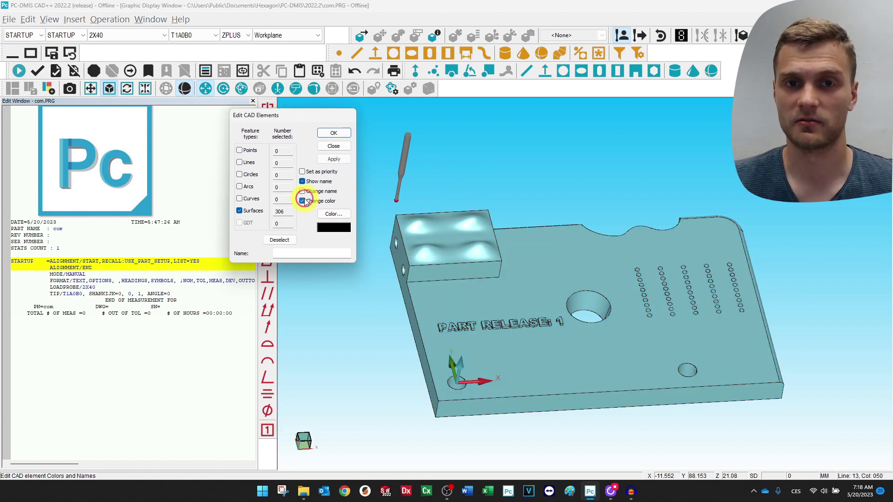
{"action": "left_click", "coordinate": [338, 214]}
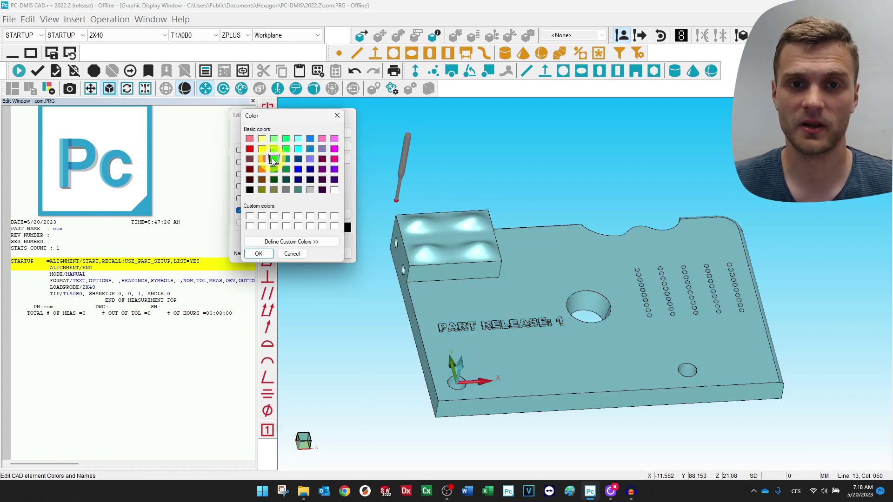
{"action": "left_click", "coordinate": [284, 255]}
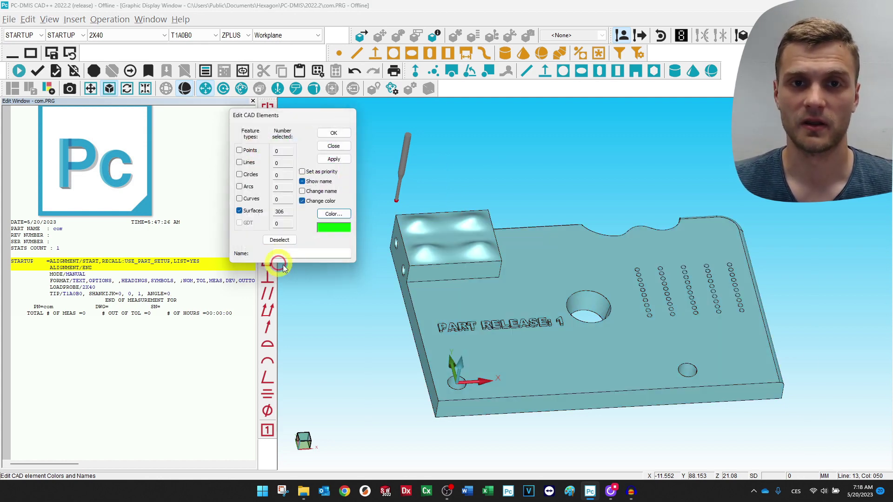
{"action": "left_click", "coordinate": [334, 159]}
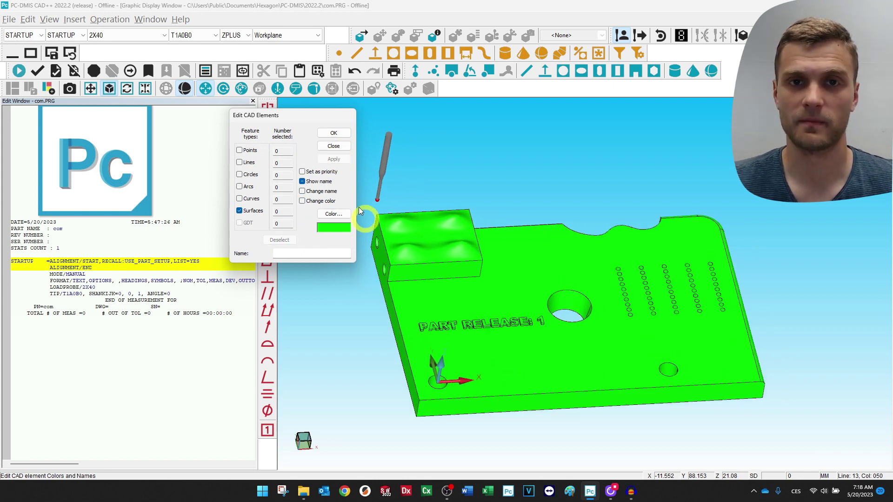
{"action": "left_click", "coordinate": [334, 134]}
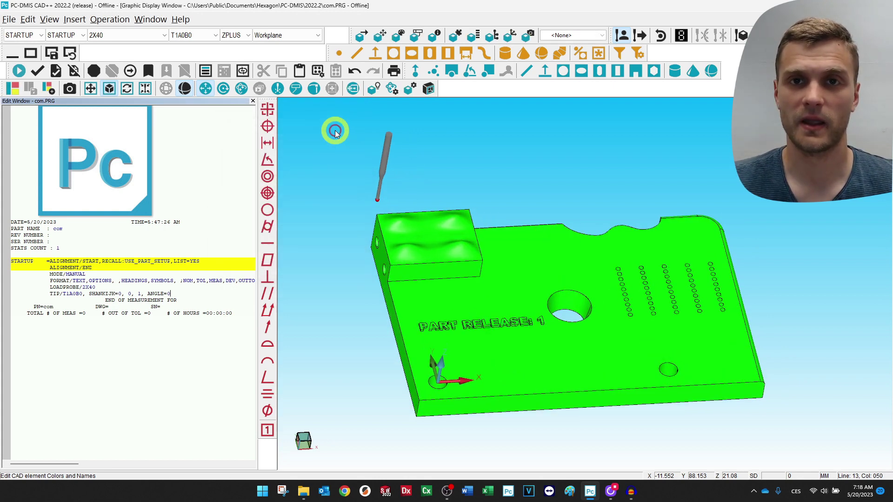
Show 002_release and hide 001_release in the CAD assembly, and confirm the assembly settings
{"action": "left_click", "coordinate": [458, 36]}
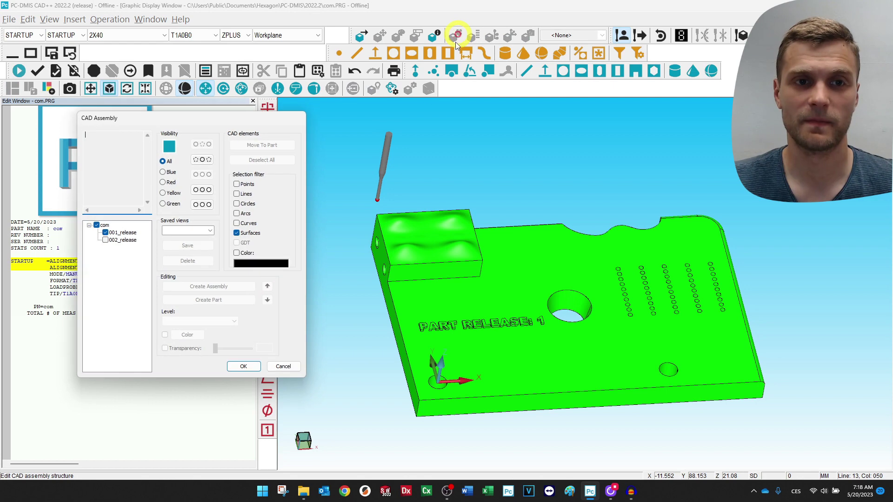
{"action": "left_click", "coordinate": [106, 240]}
{"action": "left_click", "coordinate": [106, 233]}
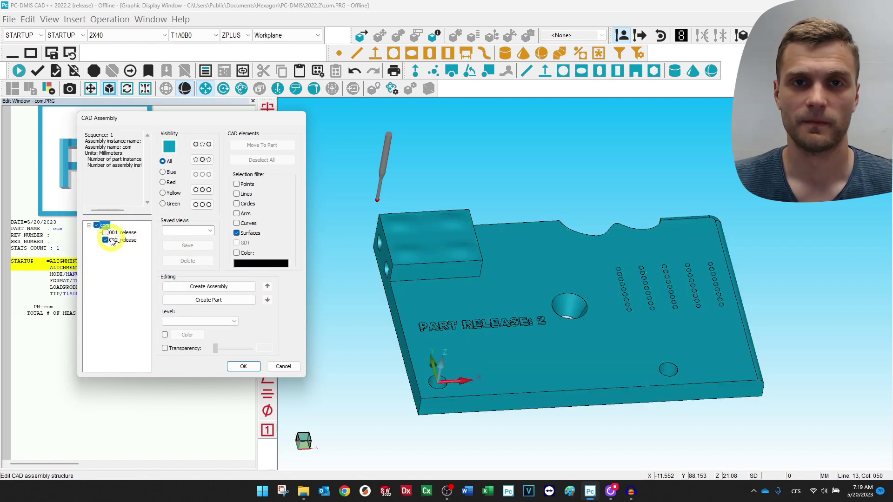
{"action": "left_click", "coordinate": [244, 366]}
Select all surfaces of 002_release with Edit CAD Elements and change their color to red
{"action": "left_click", "coordinate": [399, 35]}
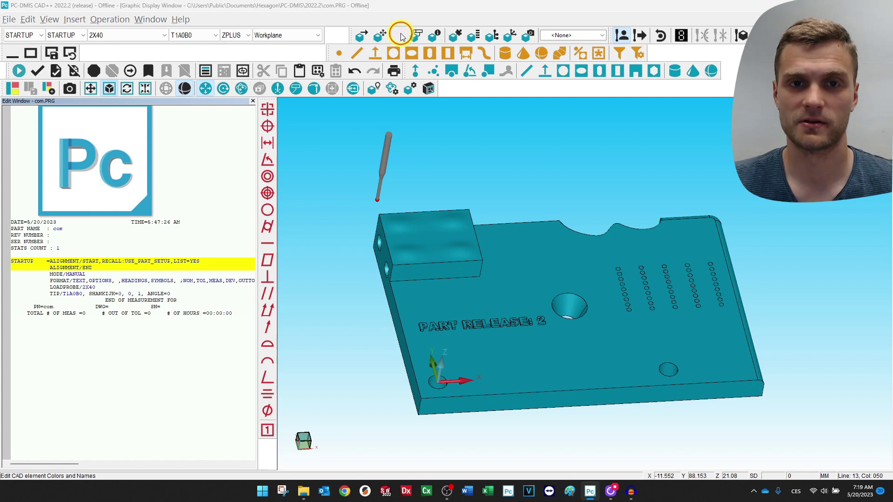
{"action": "left_click_drag", "start_coordinate": [378, 227], "coordinate": [761, 442]}
{"action": "left_click", "coordinate": [327, 214]}
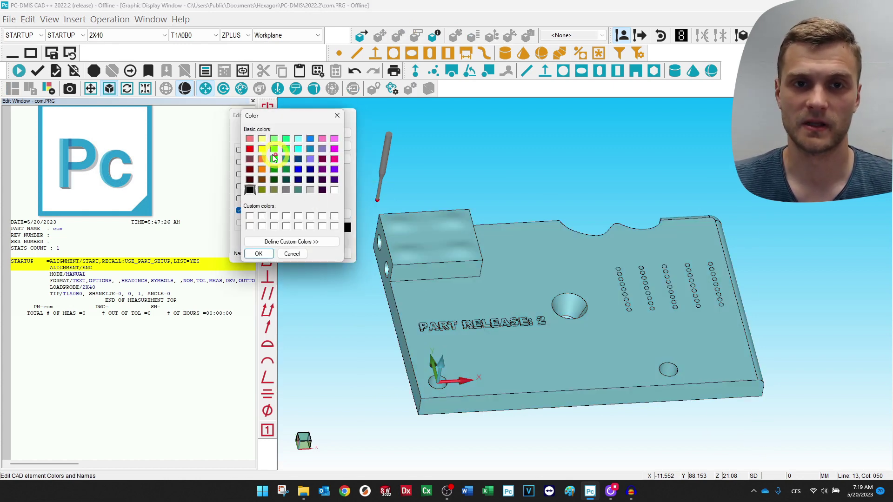
{"action": "left_click", "coordinate": [249, 149]}
{"action": "left_click", "coordinate": [261, 253]}
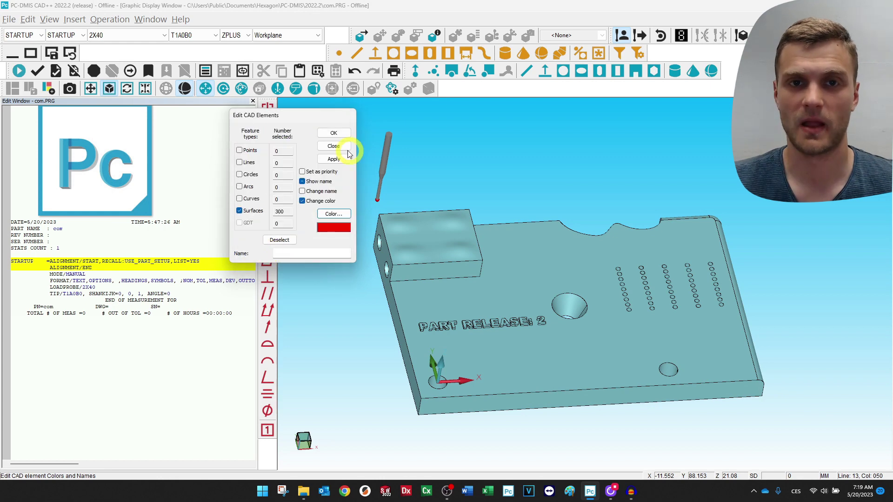
{"action": "left_click", "coordinate": [335, 159]}
{"action": "left_click", "coordinate": [334, 133]}
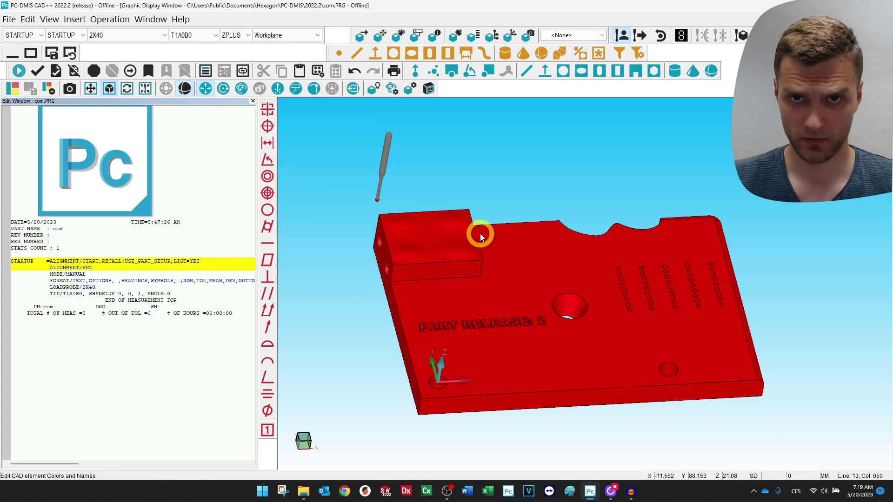
Show 001_release together with 002_release in the CAD assembly and view both colored parts from above
{"action": "left_click", "coordinate": [472, 34]}
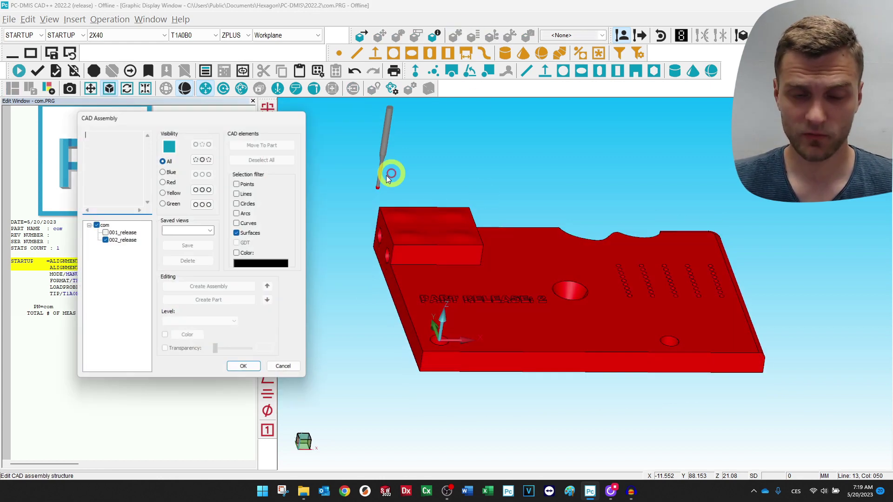
{"action": "left_click", "coordinate": [104, 232]}
{"action": "middle_click_drag", "start_coordinate": [576, 207], "coordinate": [578, 335]}
{"action": "scroll", "coordinate": [577, 335], "scroll_direction": "up", "scroll_amount": 2}
{"action": "mouse_move", "coordinate": [510, 253]}
{"action": "middle_mouse_down"}
{"action": "mouse_move", "coordinate": [498, 180]}
{"action": "mouse_move", "coordinate": [518, 251]}
{"action": "middle_mouse_up"}
{"action": "scroll", "coordinate": [576, 303], "scroll_direction": "down", "scroll_amount": 2}
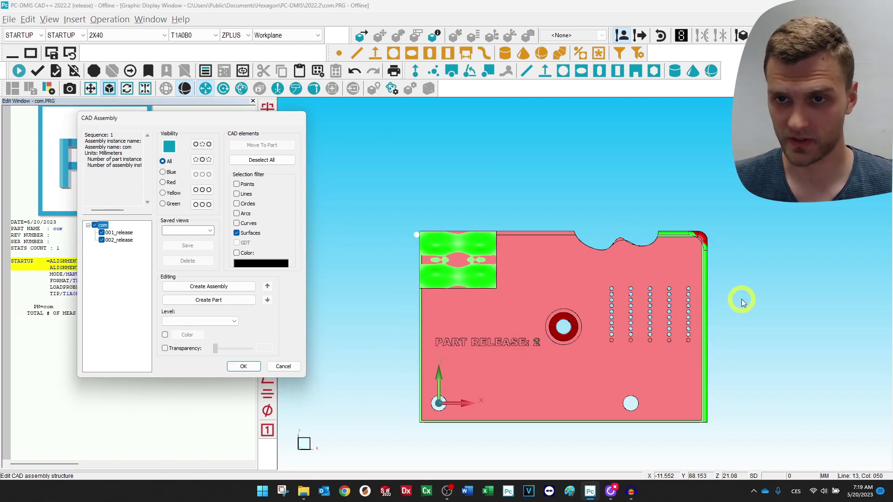
Examine the red and green overlap at the rounded corner, wavy edge, hole pattern and plate surface for design differences
{"action": "scroll", "coordinate": [699, 233], "scroll_direction": "up", "scroll_amount": 3}
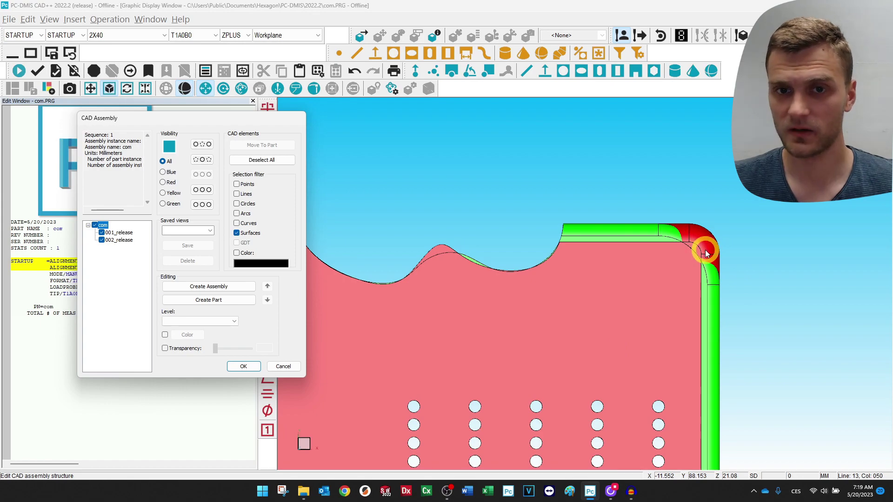
{"action": "scroll", "coordinate": [697, 244], "scroll_direction": "down", "scroll_amount": 8}
{"action": "scroll", "coordinate": [484, 326], "scroll_direction": "up", "scroll_amount": 3}
{"action": "middle_click_drag", "start_coordinate": [576, 367], "coordinate": [632, 258]}
{"action": "scroll", "coordinate": [636, 326], "scroll_direction": "down", "scroll_amount": 3}
{"action": "left_click_drag", "start_coordinate": [635, 348], "coordinate": [608, 309]}
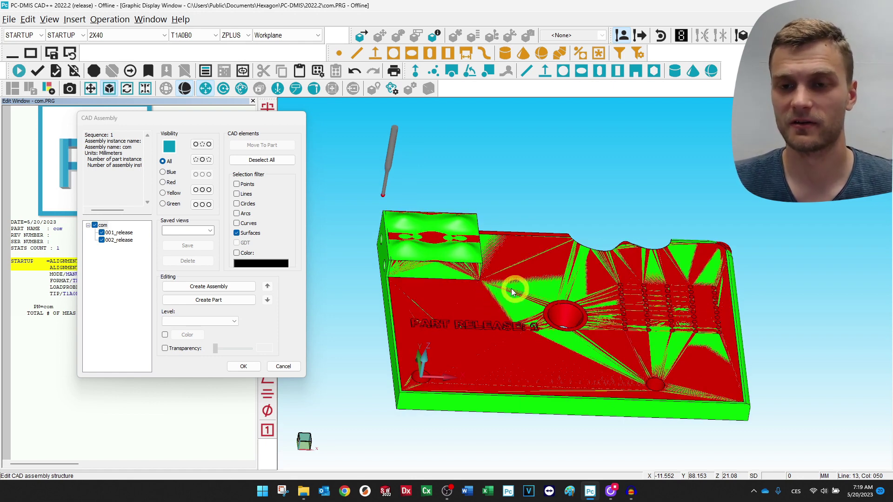
{"action": "left_click_drag", "start_coordinate": [697, 321], "coordinate": [551, 320]}
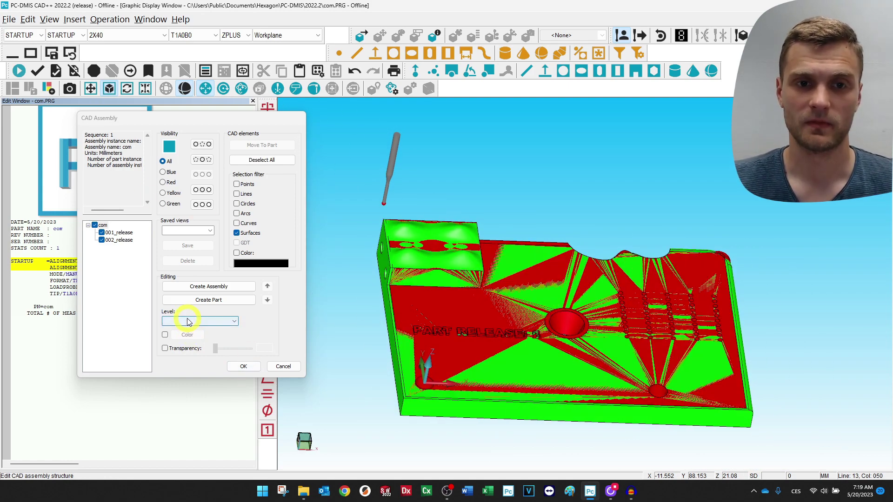
Confirm the CAD assembly settings and switch the graphic view from solid to wireframe display in View Setup
{"action": "left_click", "coordinate": [243, 367]}
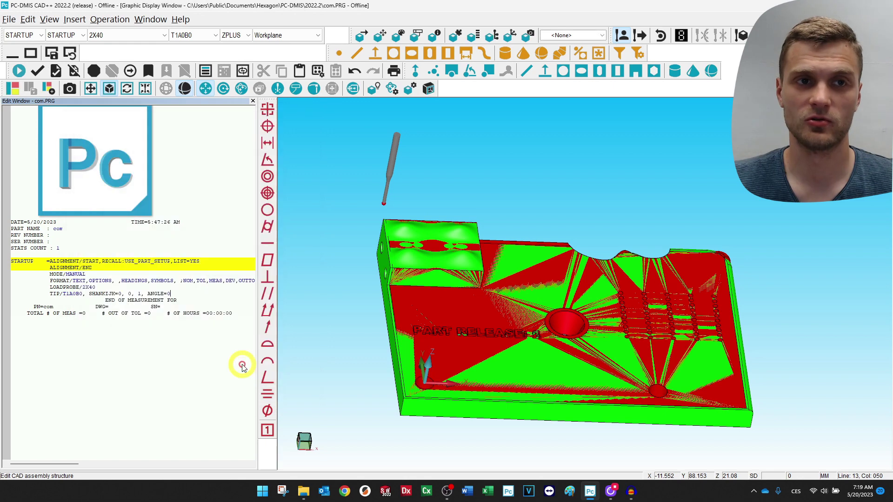
{"action": "left_click", "coordinate": [13, 90]}
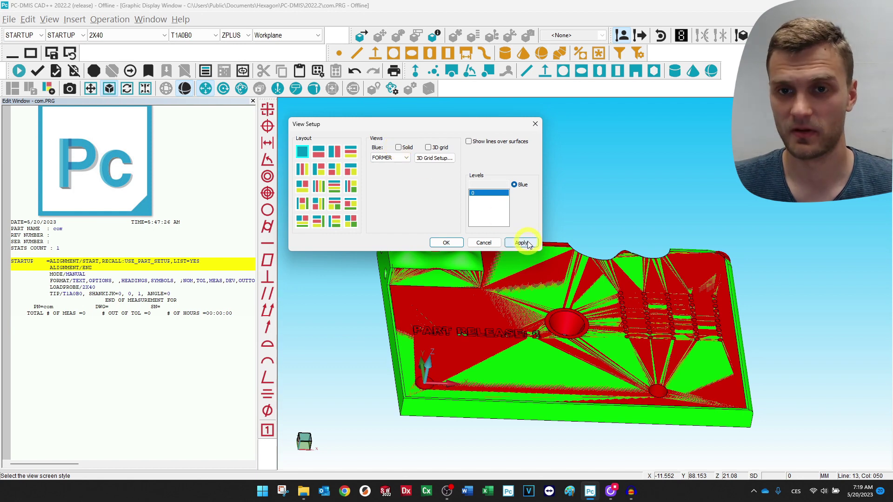
{"action": "left_click", "coordinate": [522, 244]}
{"action": "left_click", "coordinate": [443, 243]}
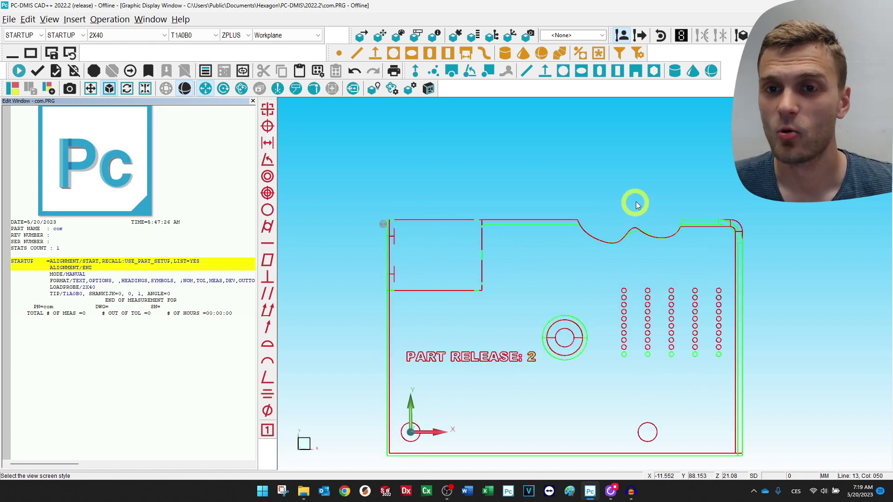
Examine the wireframe outlines of both releases at the wavy edge, corner and small hole pattern for differences
{"action": "scroll", "coordinate": [656, 228], "scroll_direction": "up", "scroll_amount": 8}
{"action": "scroll", "coordinate": [652, 237], "scroll_direction": "down", "scroll_amount": 4}
{"action": "middle_click_drag", "start_coordinate": [648, 239], "coordinate": [460, 173]}
{"action": "right_click_drag", "start_coordinate": [547, 230], "coordinate": [632, 324], "text": "ctrl"}
{"action": "scroll", "coordinate": [630, 342], "scroll_direction": "down", "scroll_amount": 3}
{"action": "right_click_drag", "start_coordinate": [678, 400], "coordinate": [571, 254]}
{"action": "scroll", "coordinate": [580, 362], "scroll_direction": "up", "scroll_amount": 5}
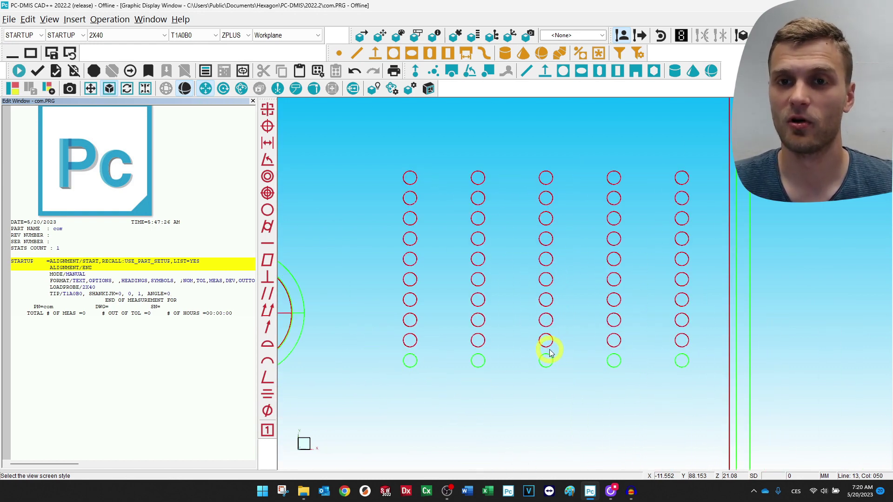
Examine the large central hole and the plate's outer edge beside the part label in wireframe for differences between releases
{"action": "scroll", "coordinate": [543, 271], "scroll_direction": "down", "scroll_amount": 5}
{"action": "right_click_drag", "start_coordinate": [474, 301], "coordinate": [566, 272]}
{"action": "middle_click_drag", "start_coordinate": [565, 271], "coordinate": [549, 201]}
{"action": "scroll", "coordinate": [544, 253], "scroll_direction": "up", "scroll_amount": 6}
{"action": "scroll", "coordinate": [546, 291], "scroll_direction": "down", "scroll_amount": 4}
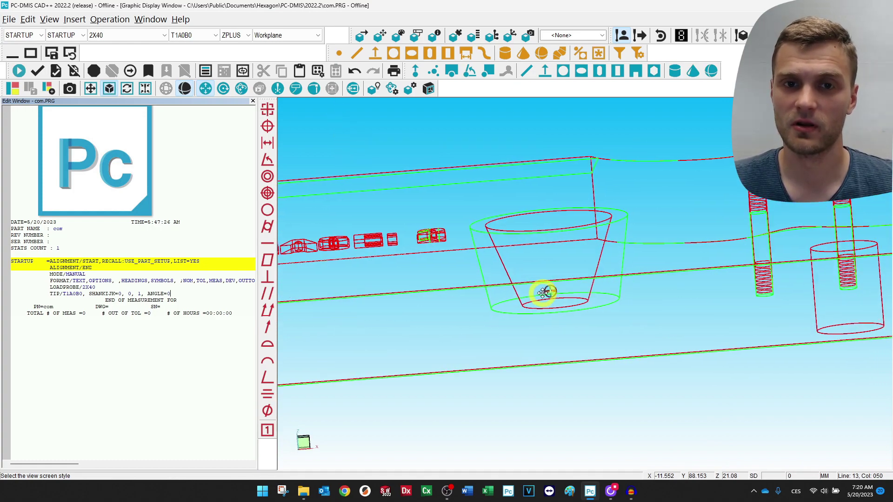
{"action": "right_click_drag", "start_coordinate": [560, 272], "coordinate": [479, 341], "text": "ctrl"}
{"action": "scroll", "coordinate": [441, 328], "scroll_direction": "up", "scroll_amount": 5}
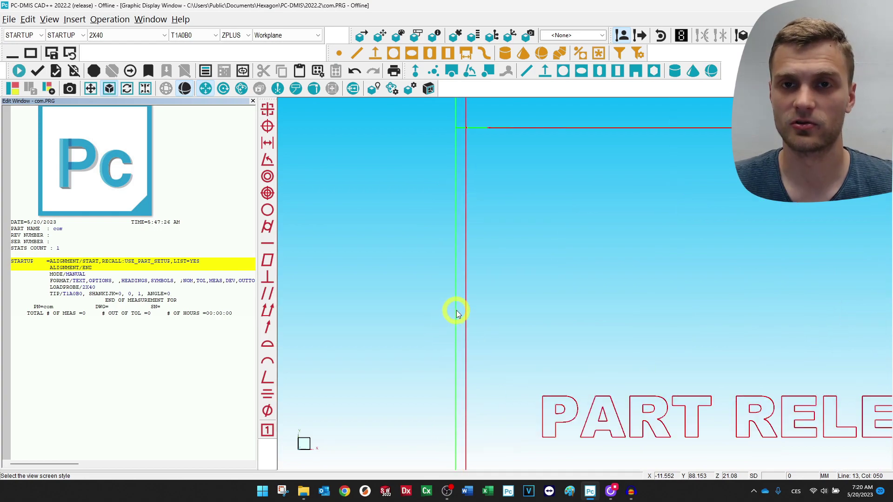
Switch the graphic view of the overlaid releases from wireframe back to solid display in View Setup
{"action": "scroll", "coordinate": [492, 294], "scroll_direction": "down", "scroll_amount": 6}
{"action": "middle_click_drag", "start_coordinate": [546, 294], "coordinate": [511, 154]}
{"action": "scroll", "coordinate": [465, 215], "scroll_direction": "up", "scroll_amount": 6}
{"action": "right_click_drag", "start_coordinate": [461, 225], "coordinate": [456, 181], "text": "ctrl"}
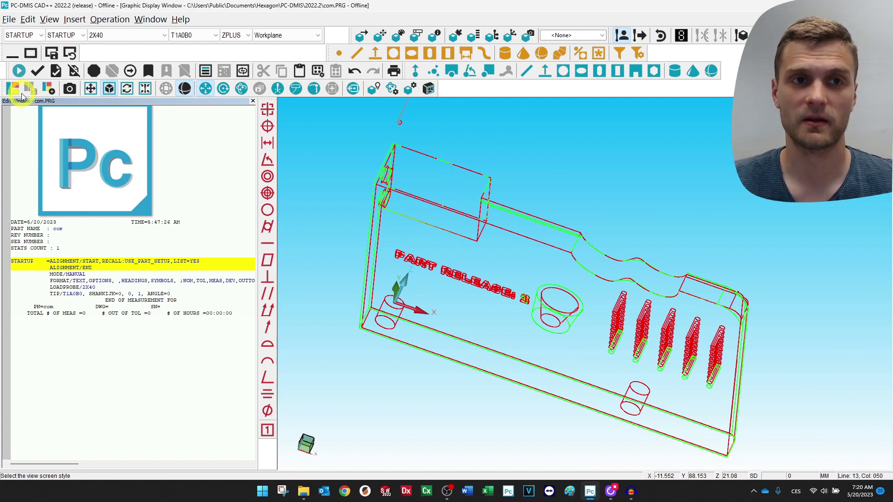
{"action": "left_click", "coordinate": [16, 88]}
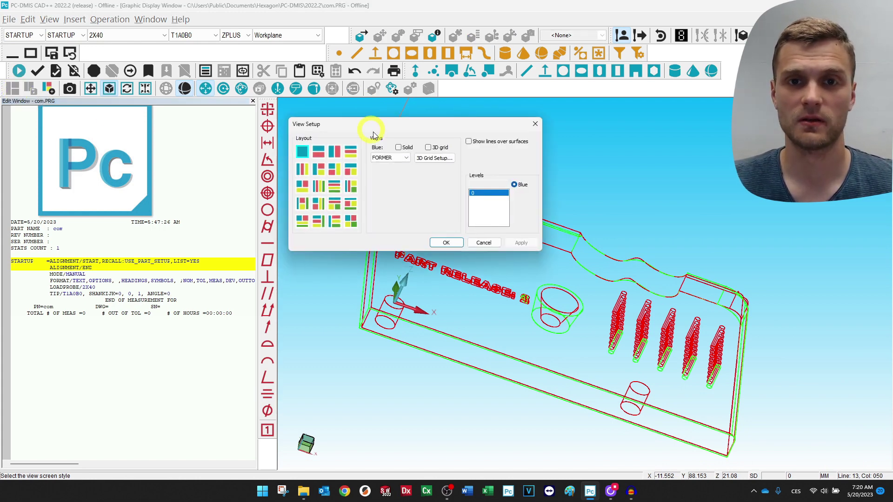
{"action": "left_click", "coordinate": [446, 242]}
{"action": "right_click_drag", "start_coordinate": [448, 244], "coordinate": [514, 222], "text": "ctrl"}
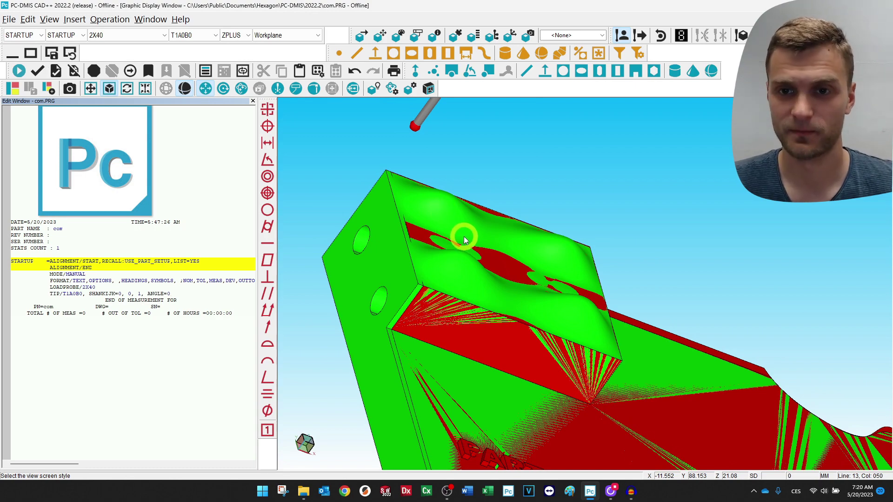
Open the Clip Planes setup for the graphic display and enable clipping plane 1
{"action": "scroll", "coordinate": [468, 245], "scroll_direction": "down", "scroll_amount": 4}
{"action": "scroll", "coordinate": [619, 308], "scroll_direction": "down", "scroll_amount": 1}
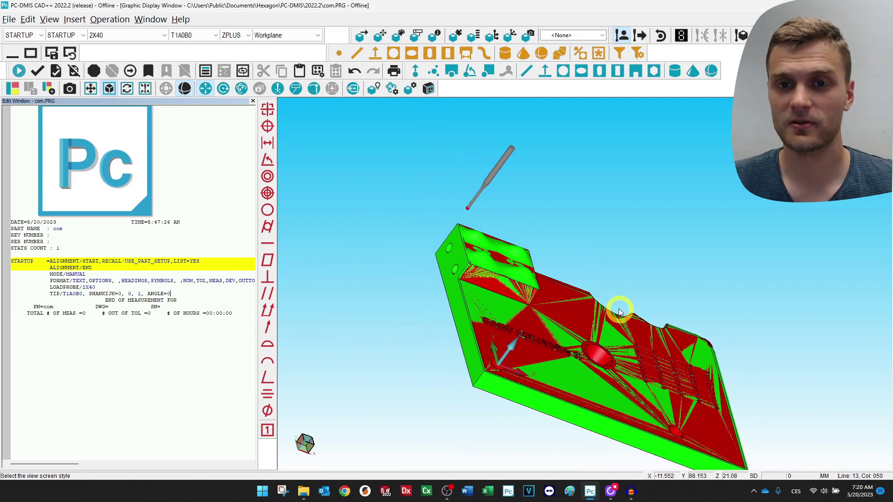
{"action": "middle_click_drag", "start_coordinate": [618, 309], "coordinate": [560, 236]}
{"action": "right_click_drag", "start_coordinate": [559, 235], "coordinate": [521, 298], "text": "ctrl"}
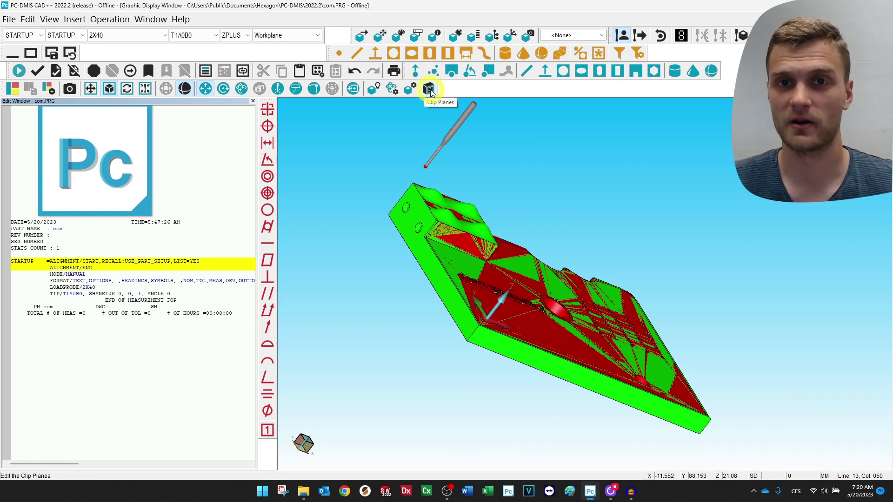
{"action": "left_click", "coordinate": [29, 19]}
{"action": "left_click", "coordinate": [140, 52]}
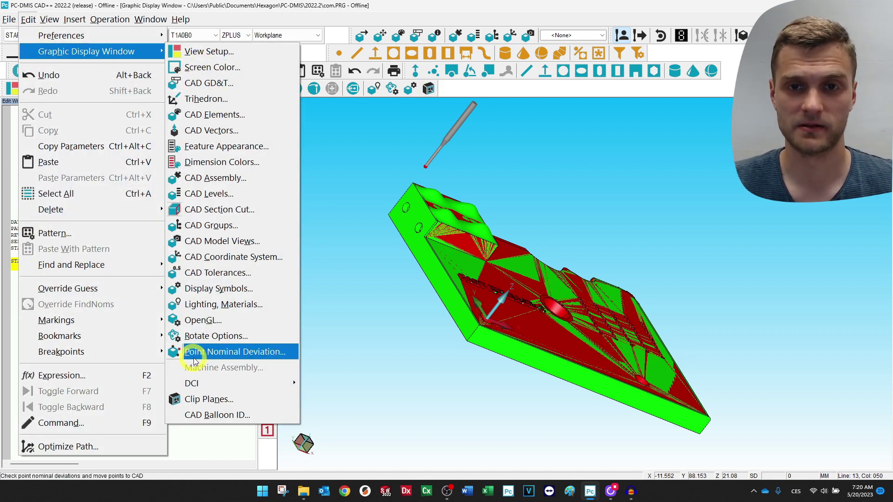
{"action": "left_click", "coordinate": [224, 406]}
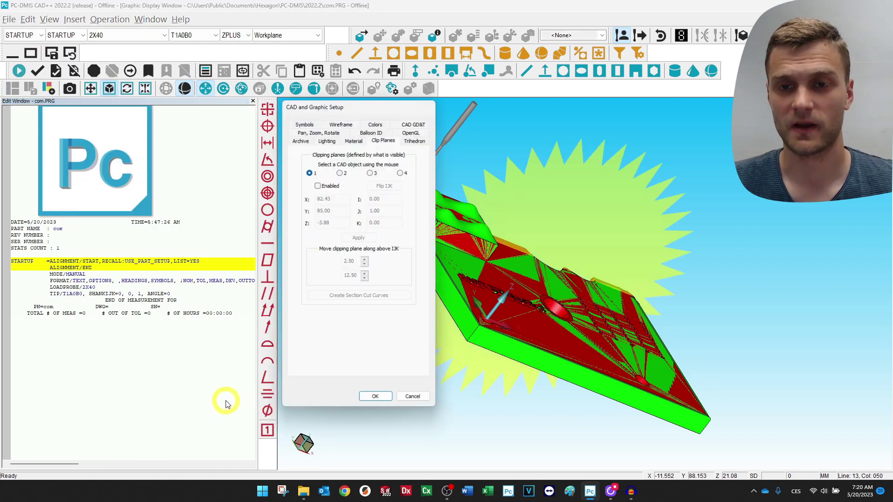
{"action": "scroll", "coordinate": [465, 272], "scroll_direction": "down", "scroll_amount": 3}
{"action": "middle_click_drag", "start_coordinate": [526, 211], "coordinate": [569, 253]}
{"action": "scroll", "coordinate": [565, 248], "scroll_direction": "up", "scroll_amount": 3}
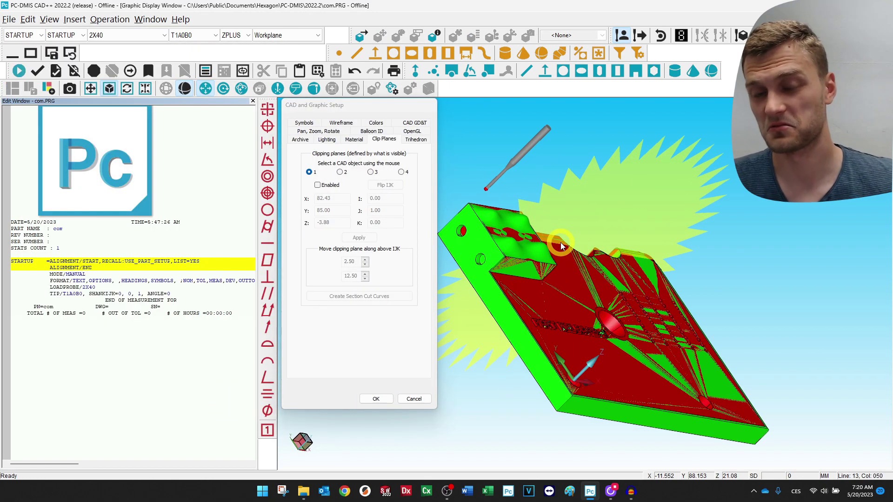
{"action": "left_click", "coordinate": [314, 176]}
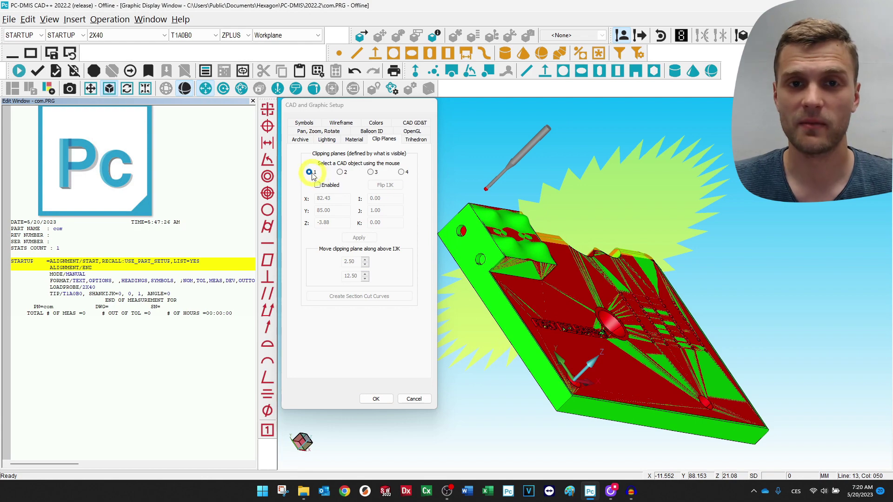
{"action": "left_click", "coordinate": [318, 186]}
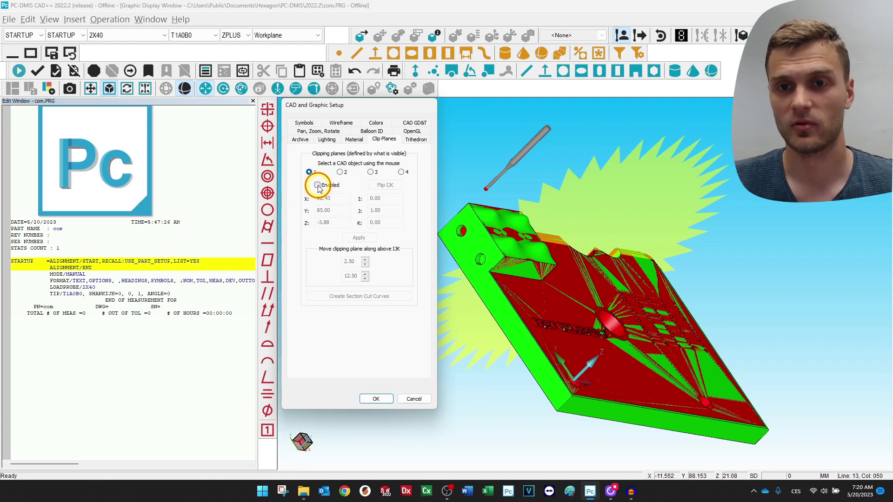
{"action": "scroll", "coordinate": [497, 210], "scroll_direction": "up", "scroll_amount": 3}
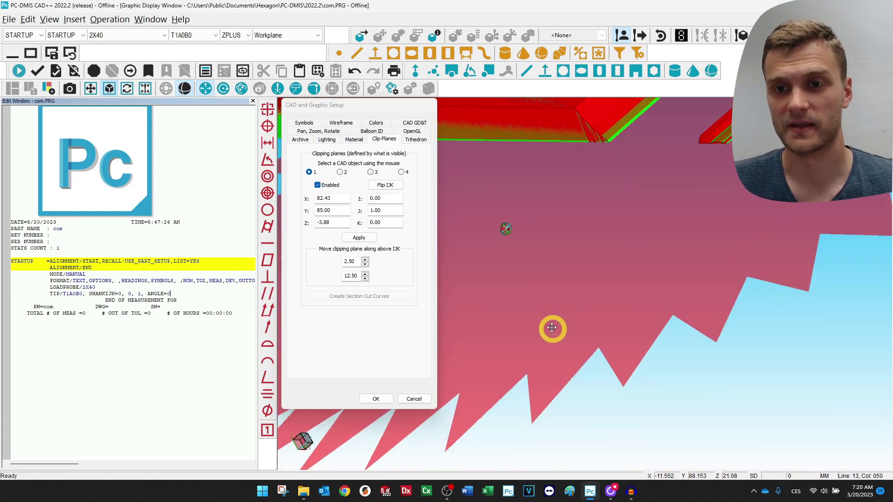
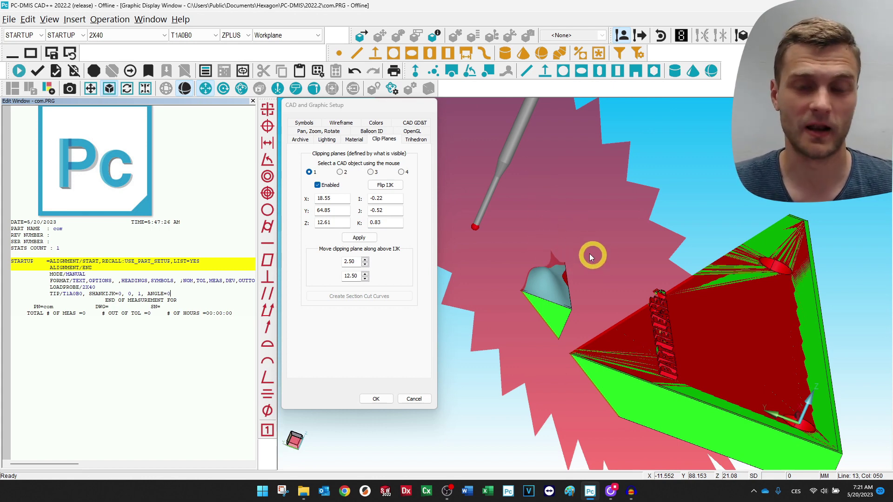
Try placing clipping plane 1 on the end face with the two holes at X -10.00, and disable it again
{"action": "left_click", "coordinate": [687, 412]}
{"action": "middle_click_drag", "start_coordinate": [639, 341], "coordinate": [520, 319]}
{"action": "scroll", "coordinate": [523, 320], "scroll_direction": "down", "scroll_amount": 3}
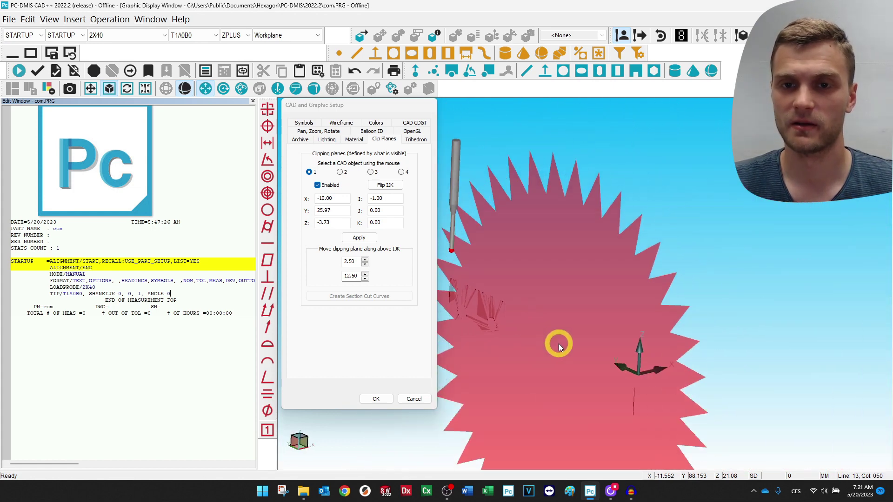
{"action": "right_click_drag", "start_coordinate": [552, 340], "coordinate": [573, 370]}
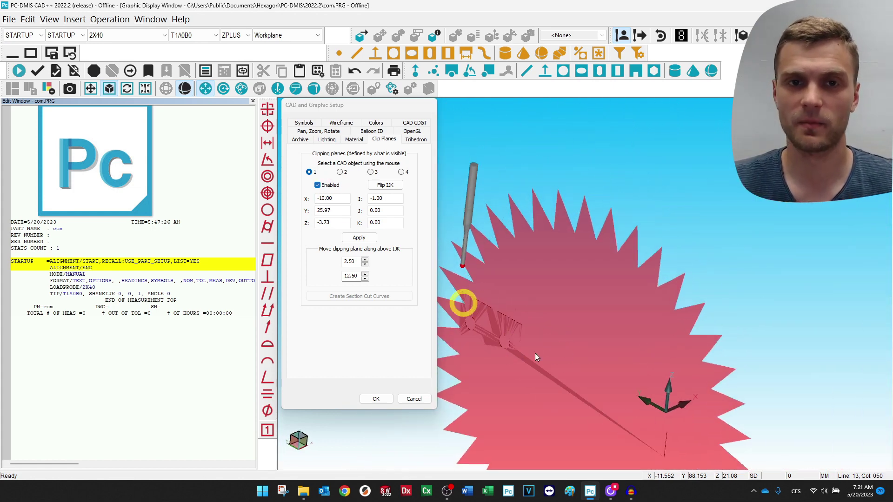
{"action": "left_click", "coordinate": [317, 185]}
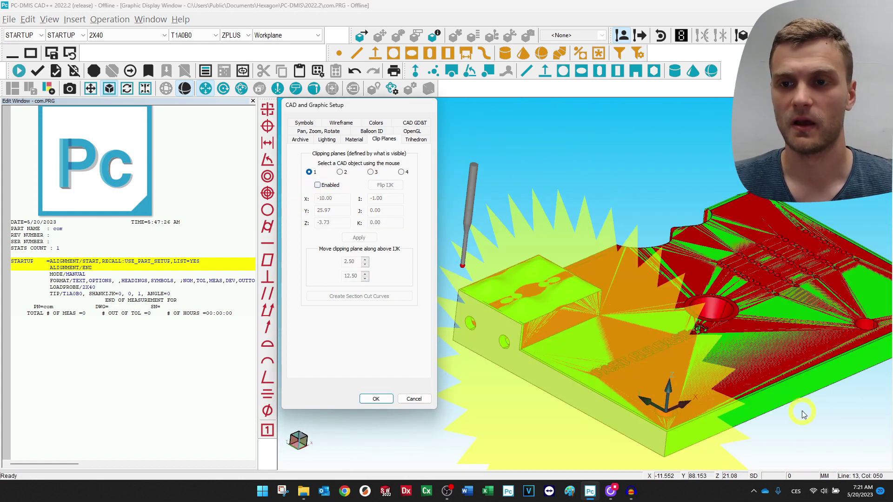
Place clipping plane 1 on the plate's long side face at Y -10.00 and flip its IJK direction to J 1.00
{"action": "left_click", "coordinate": [799, 395]}
{"action": "left_click", "coordinate": [803, 385]}
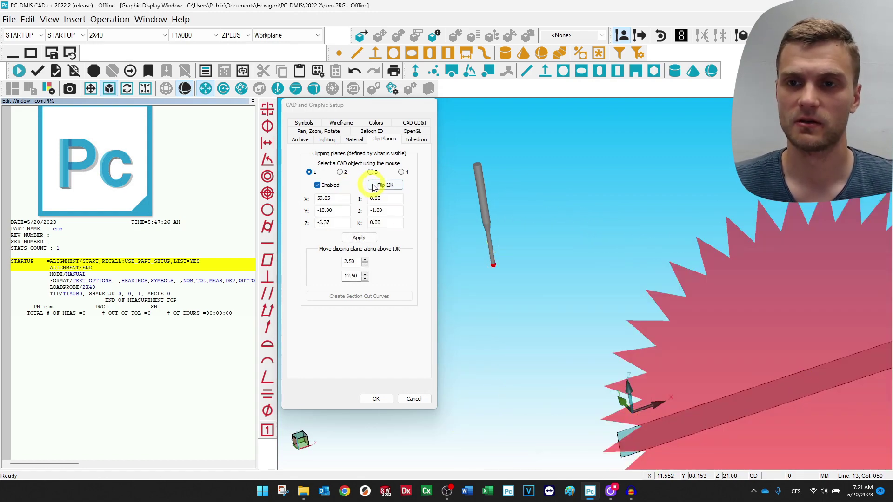
{"action": "left_click", "coordinate": [377, 186]}
{"action": "middle_click_drag", "start_coordinate": [704, 340], "coordinate": [701, 309]}
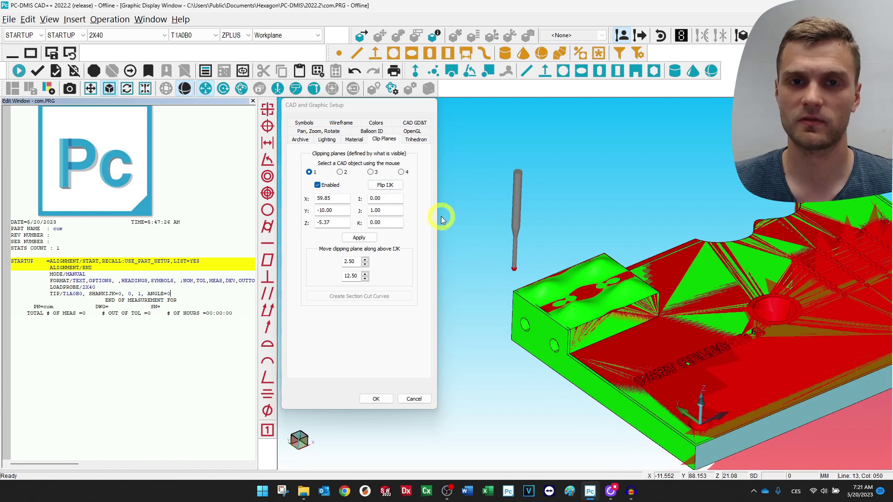
{"action": "scroll", "coordinate": [672, 261], "scroll_direction": "down", "scroll_amount": 3}
{"action": "right_click_drag", "start_coordinate": [673, 260], "coordinate": [597, 257]}
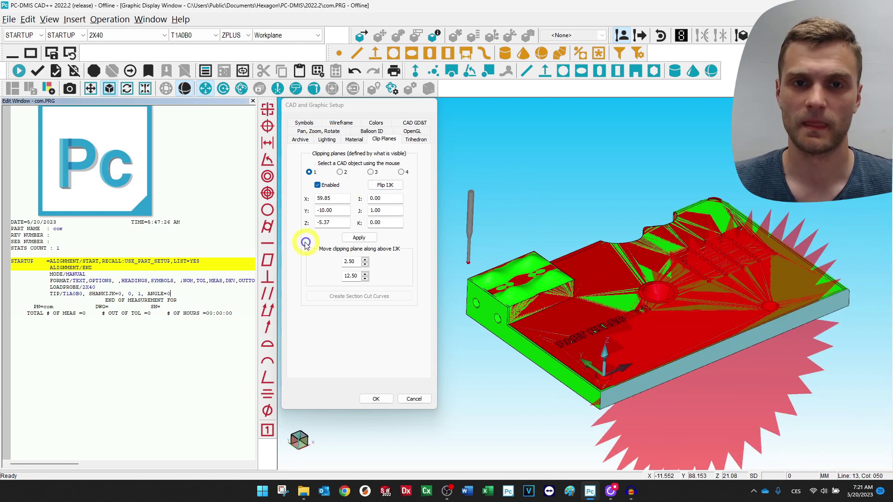
Move clipping plane 1 along its vector in 2.50 steps to Y 67.50 and apply the position
{"action": "left_click", "coordinate": [365, 260]}
{"action": "left_click_drag", "start_coordinate": [366, 261], "coordinate": [366, 261]}
{"action": "scroll", "coordinate": [544, 261], "scroll_direction": "up", "scroll_amount": 5}
{"action": "middle_click_drag", "start_coordinate": [652, 289], "coordinate": [625, 251]}
{"action": "left_click", "coordinate": [359, 238]}
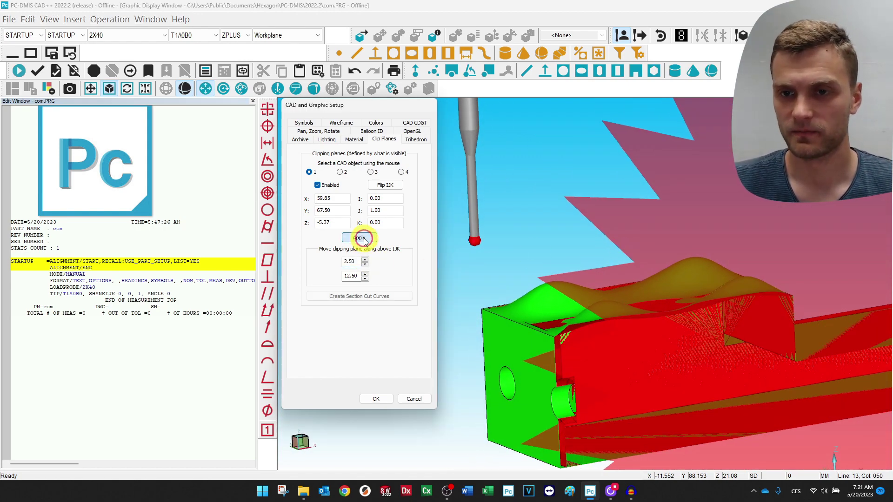
Create section cut curves where clipping plane 1 cuts through the wavy block
{"action": "middle_click_drag", "start_coordinate": [626, 289], "coordinate": [664, 302]}
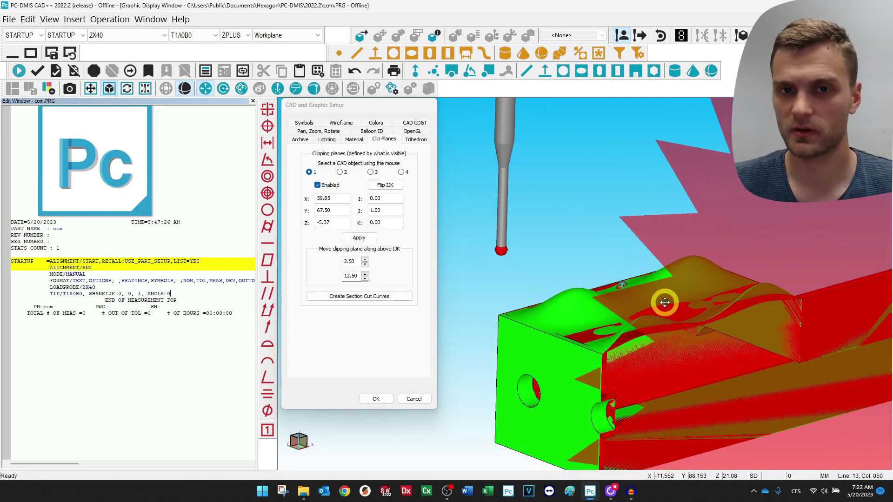
{"action": "left_click", "coordinate": [357, 297]}
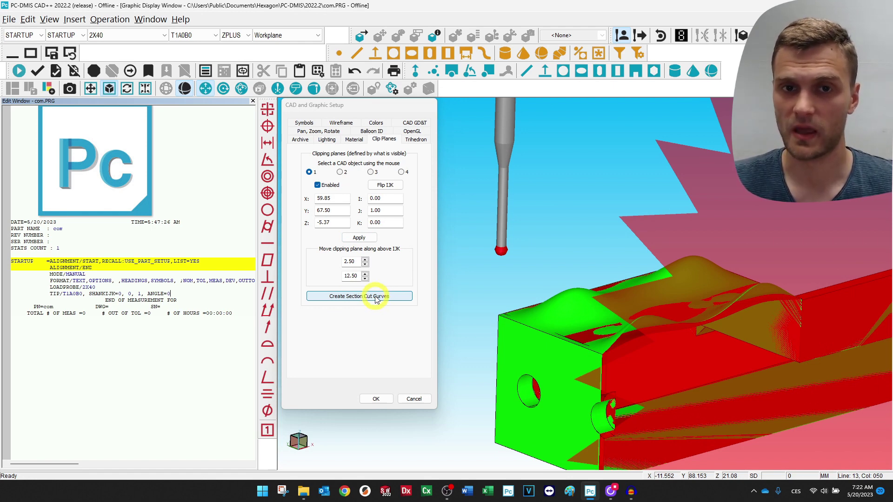
{"action": "left_click", "coordinate": [376, 298]}
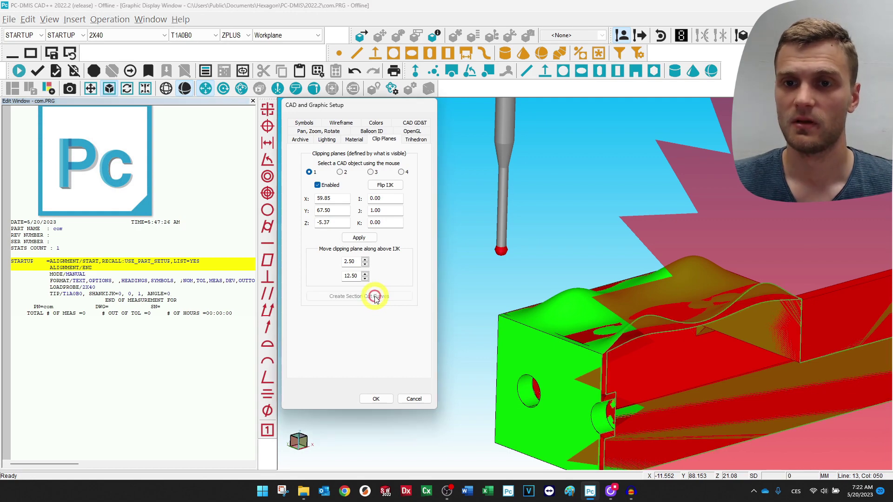
{"action": "scroll", "coordinate": [553, 309], "scroll_direction": "down", "scroll_amount": 4}
{"action": "middle_click_drag", "start_coordinate": [558, 297], "coordinate": [584, 208]}
{"action": "scroll", "coordinate": [565, 274], "scroll_direction": "up", "scroll_amount": 7}
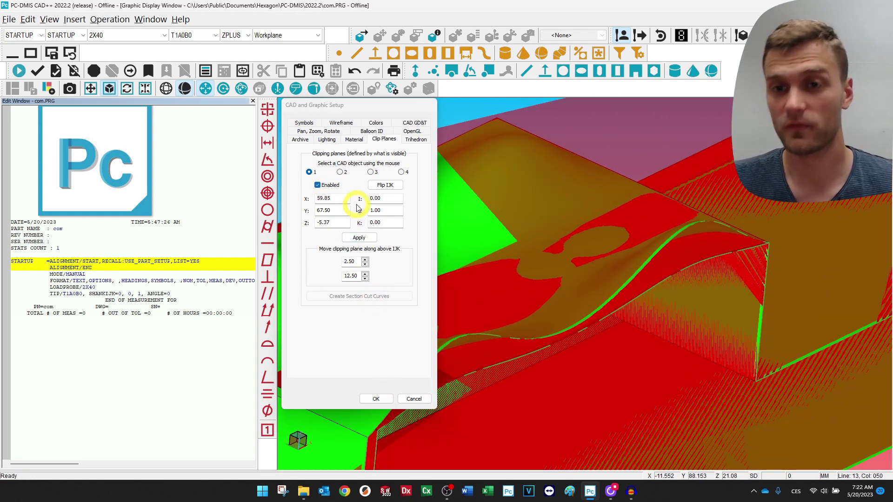
Enable clipping plane 2, move it in 2.50 steps to Y 68.50 to isolate a thin slice, and confirm the setup
{"action": "left_click_drag", "start_coordinate": [595, 293], "coordinate": [349, 174]}
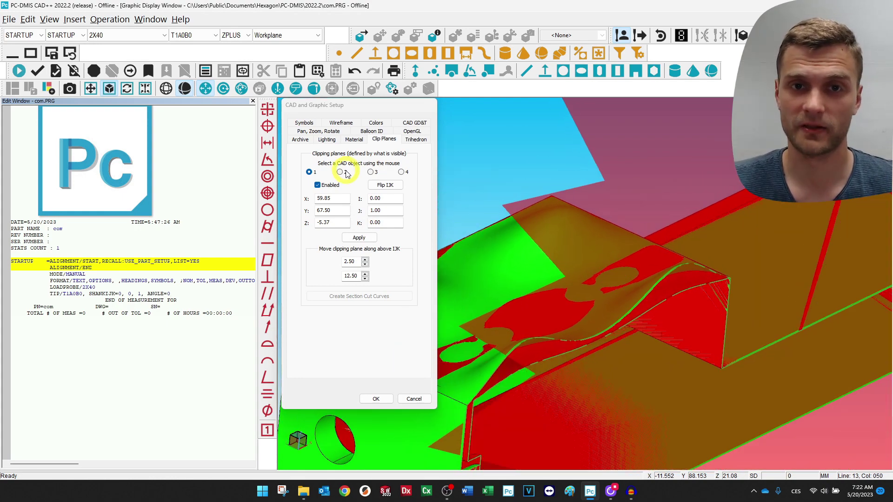
{"action": "left_click", "coordinate": [340, 173]}
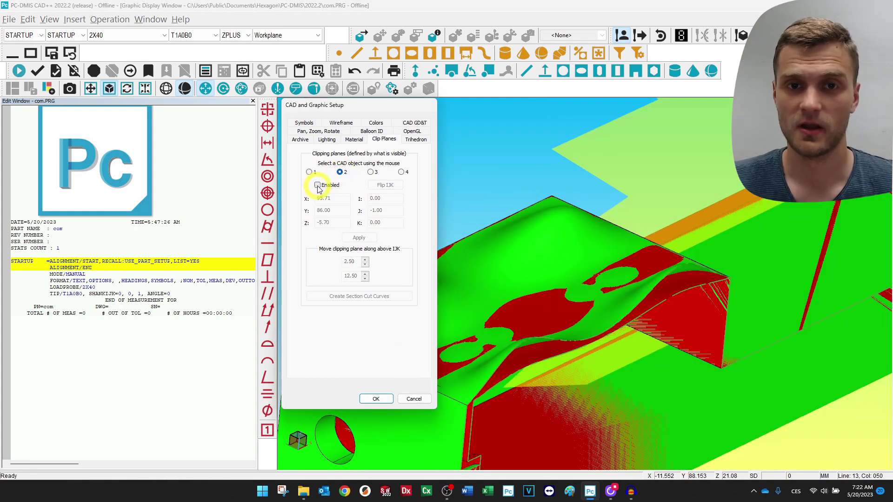
{"action": "left_click", "coordinate": [318, 185]}
{"action": "left_click", "coordinate": [357, 234]}
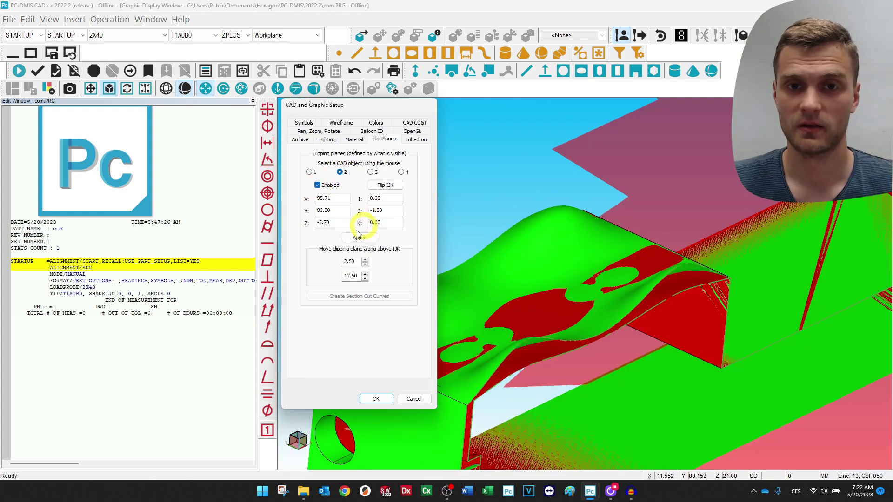
{"action": "left_click", "coordinate": [365, 265]}
{"action": "left_click", "coordinate": [365, 265]}
{"action": "left_click", "coordinate": [365, 263]}
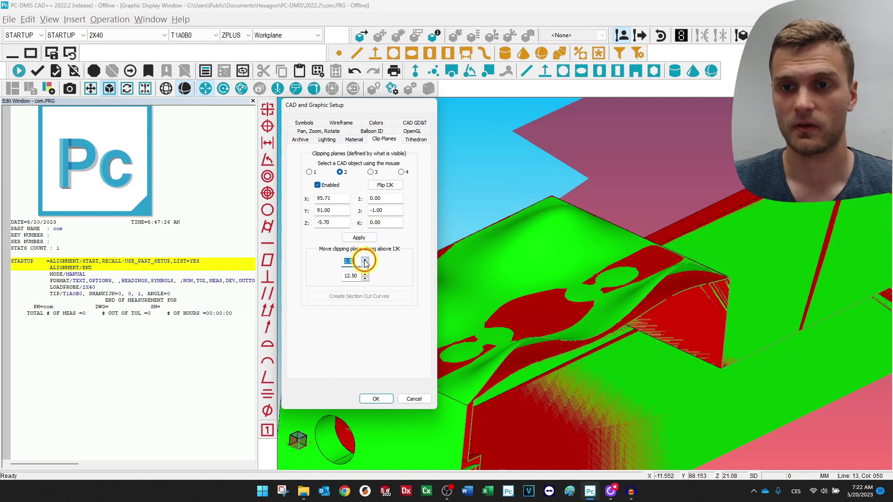
{"action": "left_click", "coordinate": [365, 263]}
{"action": "left_click", "coordinate": [365, 263]}
{"action": "left_click", "coordinate": [365, 263]}
{"action": "left_click", "coordinate": [365, 263]}
{"action": "left_click", "coordinate": [365, 263]}
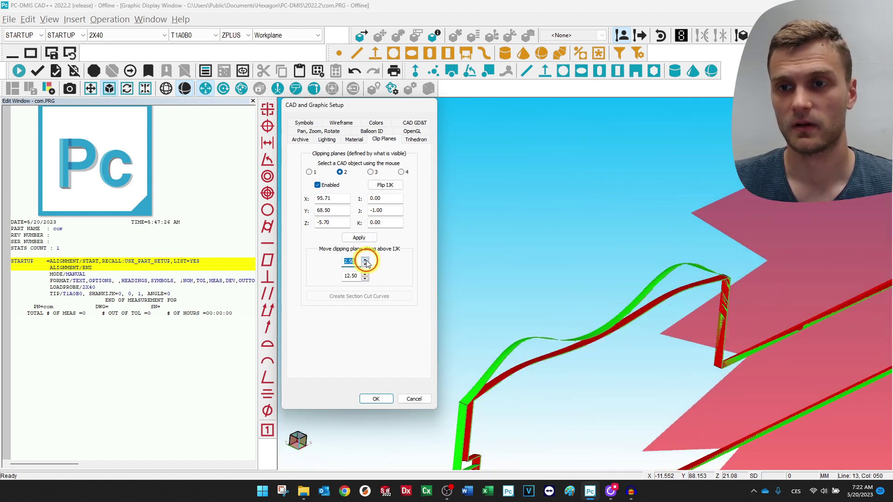
{"action": "middle_click_drag", "start_coordinate": [601, 345], "coordinate": [721, 319]}
{"action": "scroll", "coordinate": [722, 319], "scroll_direction": "up", "scroll_amount": 2}
{"action": "middle_click_drag", "start_coordinate": [622, 298], "coordinate": [493, 274]}
{"action": "left_click", "coordinate": [375, 399]}
Examine the thin section slice at the rounded corner, wavy upper profile and notched end for differences between the releases
{"action": "mouse_move", "coordinate": [383, 398]}
{"action": "middle_mouse_down"}
{"action": "mouse_move", "coordinate": [629, 374]}
{"action": "mouse_move", "coordinate": [717, 321]}
{"action": "mouse_move", "coordinate": [584, 261]}
{"action": "middle_mouse_up"}
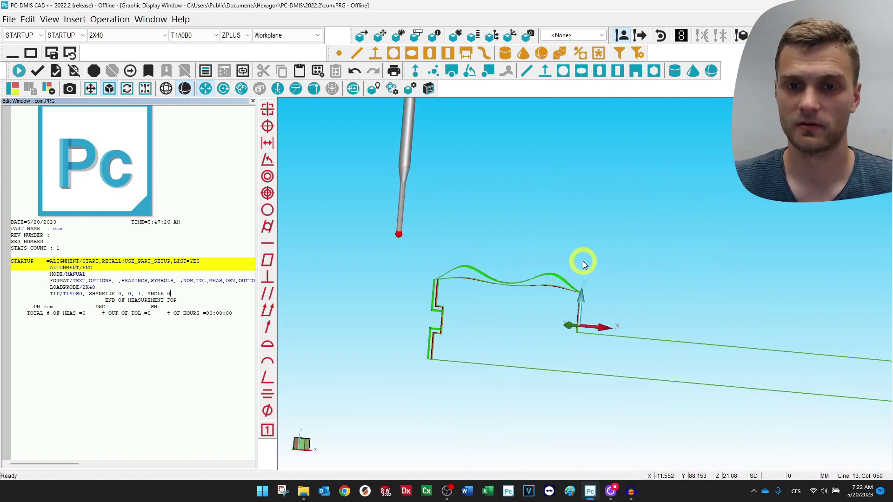
{"action": "middle_click", "coordinate": [583, 262]}
{"action": "scroll", "coordinate": [511, 299], "scroll_direction": "up", "scroll_amount": 5}
{"action": "middle_click_drag", "start_coordinate": [524, 267], "coordinate": [549, 377]}
{"action": "scroll", "coordinate": [548, 377], "scroll_direction": "up", "scroll_amount": 2}
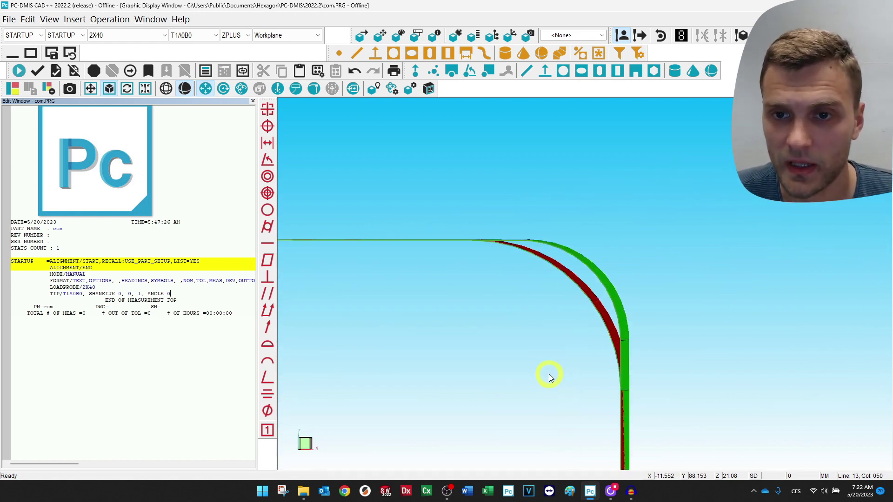
{"action": "mouse_move", "coordinate": [520, 315]}
{"action": "middle_mouse_down"}
{"action": "mouse_move", "coordinate": [550, 342]}
{"action": "mouse_move", "coordinate": [615, 293]}
{"action": "mouse_move", "coordinate": [676, 327]}
{"action": "mouse_move", "coordinate": [392, 281]}
{"action": "mouse_move", "coordinate": [533, 333]}
{"action": "mouse_move", "coordinate": [413, 255]}
{"action": "mouse_move", "coordinate": [446, 285]}
{"action": "mouse_move", "coordinate": [558, 339]}
{"action": "mouse_move", "coordinate": [492, 333]}
{"action": "mouse_move", "coordinate": [515, 299]}
{"action": "middle_mouse_up"}
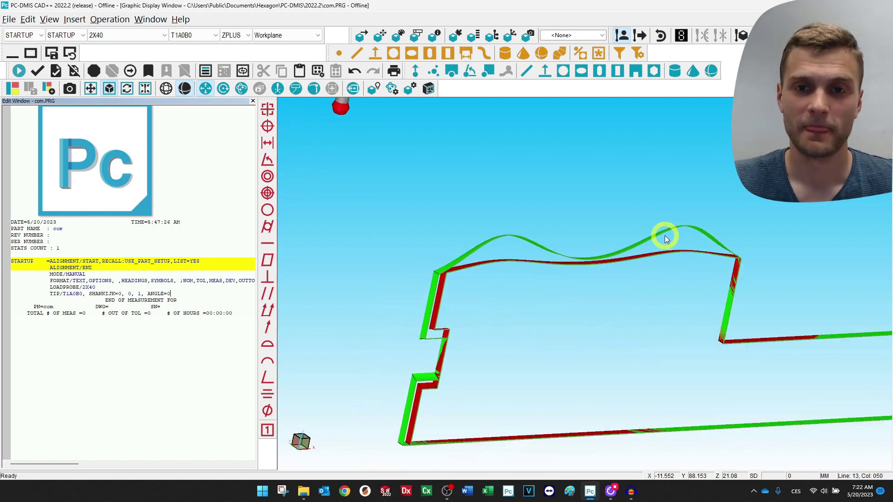
{"action": "mouse_move", "coordinate": [553, 300]}
{"action": "middle_mouse_down"}
{"action": "mouse_move", "coordinate": [484, 203]}
{"action": "mouse_move", "coordinate": [544, 273]}
{"action": "mouse_move", "coordinate": [554, 307]}
{"action": "middle_mouse_up"}
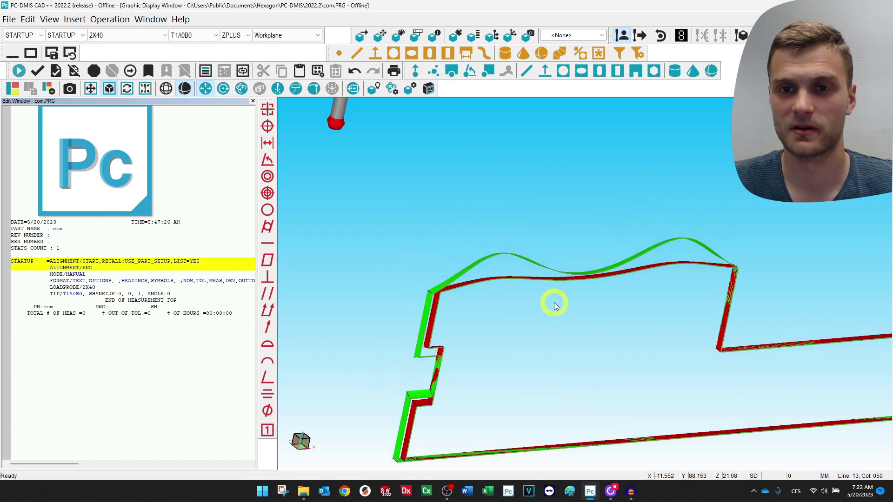
{"action": "middle_click_drag", "start_coordinate": [633, 256], "coordinate": [615, 242]}
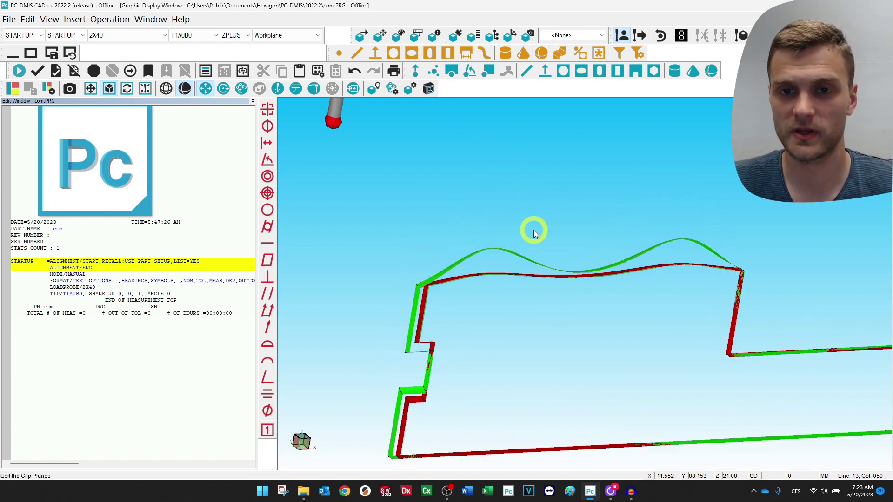
{"action": "middle_click_drag", "start_coordinate": [533, 230], "coordinate": [536, 251]}
{"action": "middle_click_drag", "start_coordinate": [491, 338], "coordinate": [445, 297]}
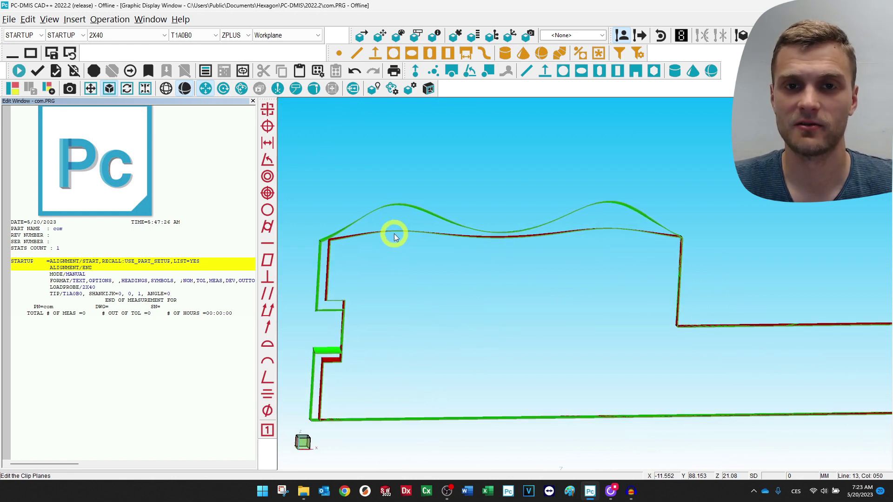
{"action": "mouse_move", "coordinate": [395, 219]}
{"action": "middle_mouse_down"}
{"action": "mouse_move", "coordinate": [460, 257]}
{"action": "mouse_move", "coordinate": [403, 236]}
{"action": "middle_mouse_up"}
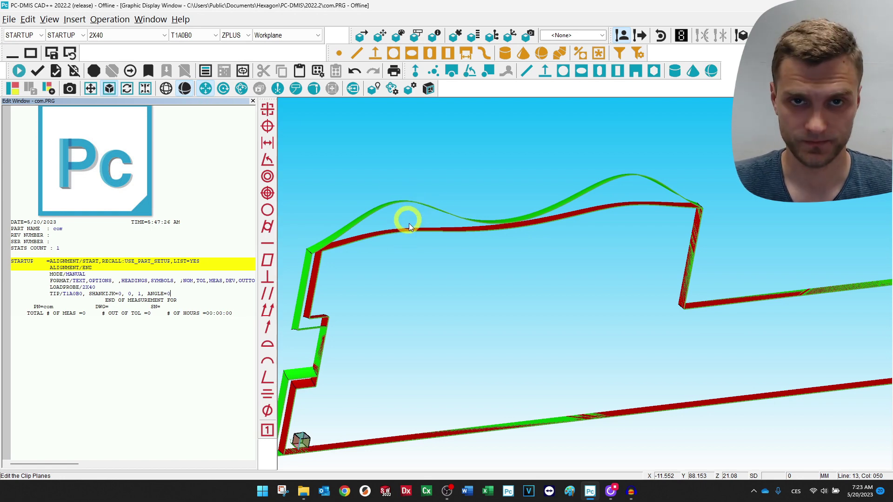
Disable clipping planes 1 and 2 and confirm the setup to restore the full overlaid parts
{"action": "left_click", "coordinate": [430, 89]}
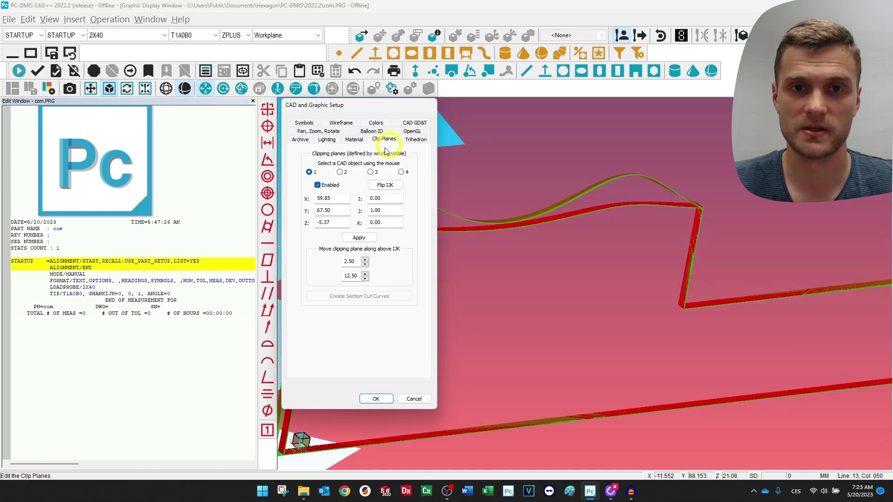
{"action": "left_click", "coordinate": [342, 172]}
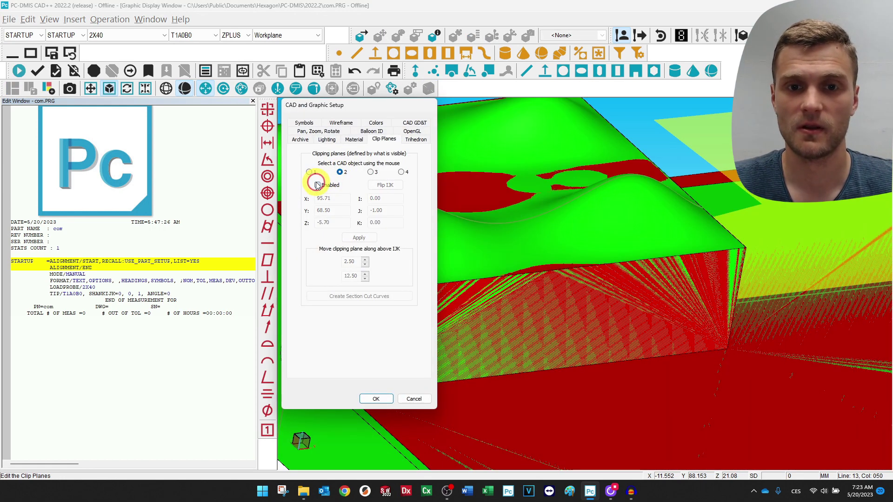
{"action": "left_click", "coordinate": [509, 208]}
{"action": "left_click", "coordinate": [362, 399]}
{"action": "left_click", "coordinate": [370, 402]}
{"action": "scroll", "coordinate": [488, 275], "scroll_direction": "down", "scroll_amount": 3}
{"action": "middle_click_drag", "start_coordinate": [488, 274], "coordinate": [514, 363]}
{"action": "scroll", "coordinate": [515, 364], "scroll_direction": "up", "scroll_amount": 4}
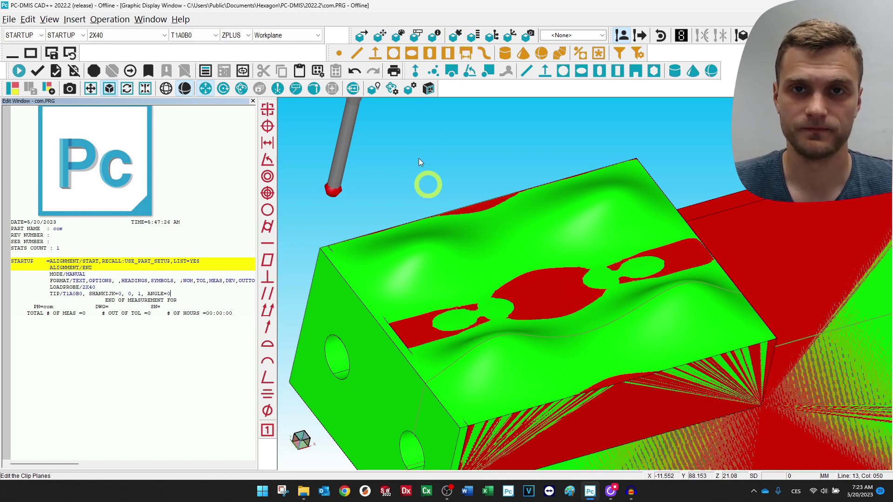
Hide 001_release in the CAD assembly, keeping 002_release and the section cut curves visible
{"action": "left_click", "coordinate": [454, 35]}
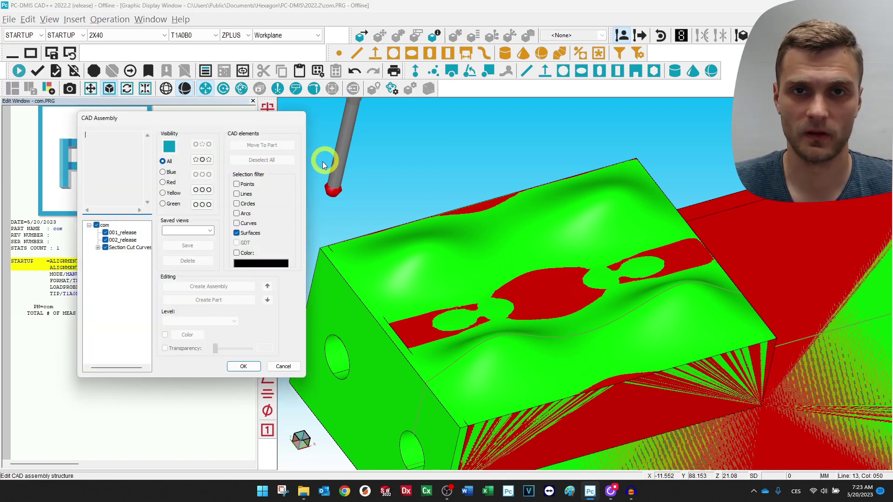
{"action": "left_click", "coordinate": [106, 233]}
{"action": "mouse_move", "coordinate": [496, 367]}
{"action": "middle_mouse_down"}
{"action": "mouse_move", "coordinate": [458, 274]}
{"action": "mouse_move", "coordinate": [500, 345]}
{"action": "mouse_move", "coordinate": [478, 283]}
{"action": "mouse_move", "coordinate": [486, 307]}
{"action": "middle_mouse_up"}
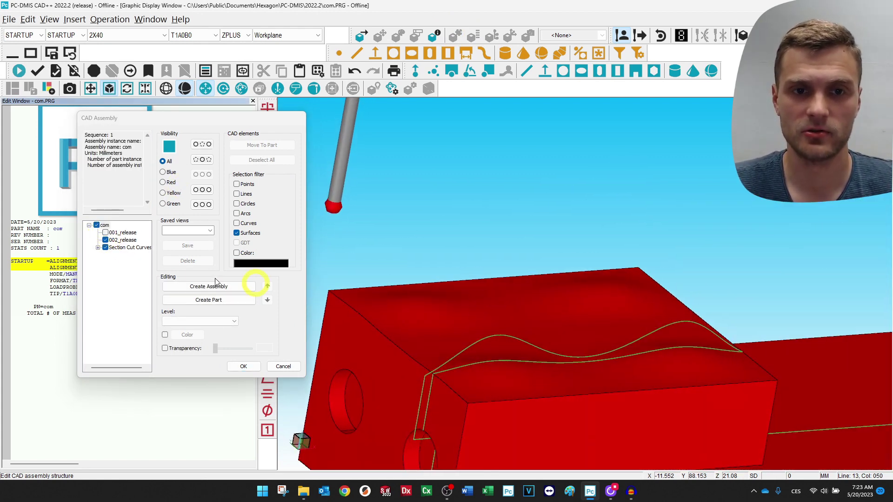
{"action": "left_click", "coordinate": [254, 369]}
{"action": "left_click_drag", "start_coordinate": [461, 298], "coordinate": [558, 299]}
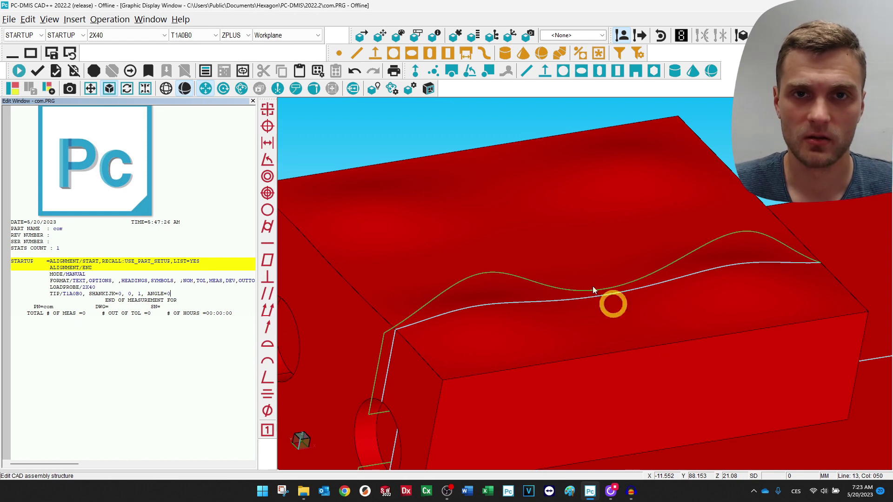
Start a Vector Point auto feature and pick a location on the wavy top surface of 002_release
{"action": "left_click", "coordinate": [416, 72]}
{"action": "left_click", "coordinate": [572, 186]}
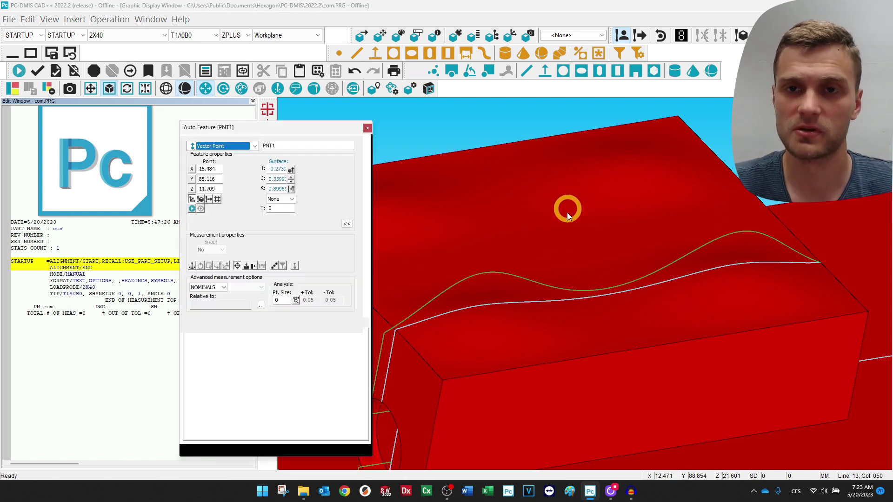
{"action": "scroll", "coordinate": [549, 256], "scroll_direction": "up", "scroll_amount": 3}
{"action": "scroll", "coordinate": [528, 306], "scroll_direction": "down", "scroll_amount": 3}
{"action": "scroll", "coordinate": [528, 305], "scroll_direction": "down", "scroll_amount": 1}
{"action": "left_click", "coordinate": [493, 235]}
{"action": "middle_click_drag", "start_coordinate": [492, 234], "coordinate": [474, 231]}
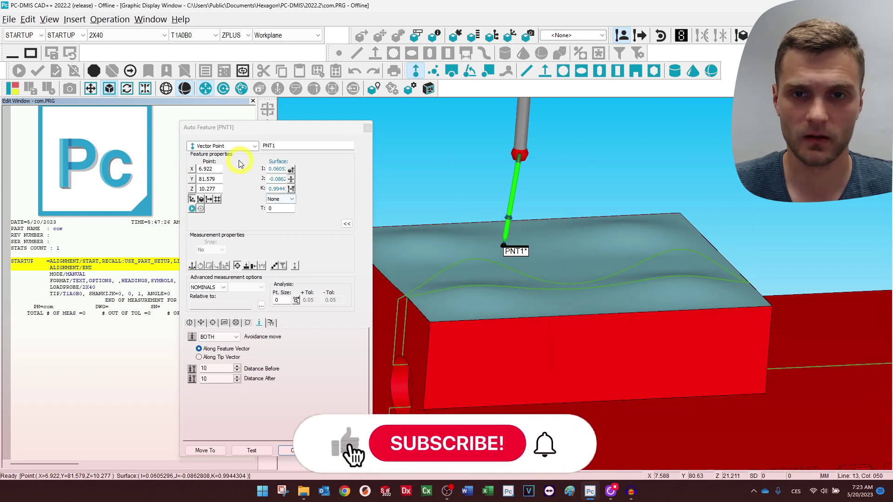
Snap the vector point onto the 002_release section curve at X 24.988, Y 67.5, Z 10.857 and create it
{"action": "middle_click_drag", "start_coordinate": [468, 311], "coordinate": [533, 355]}
{"action": "scroll", "coordinate": [640, 395], "scroll_direction": "down", "scroll_amount": 3}
{"action": "scroll", "coordinate": [509, 319], "scroll_direction": "up", "scroll_amount": 4}
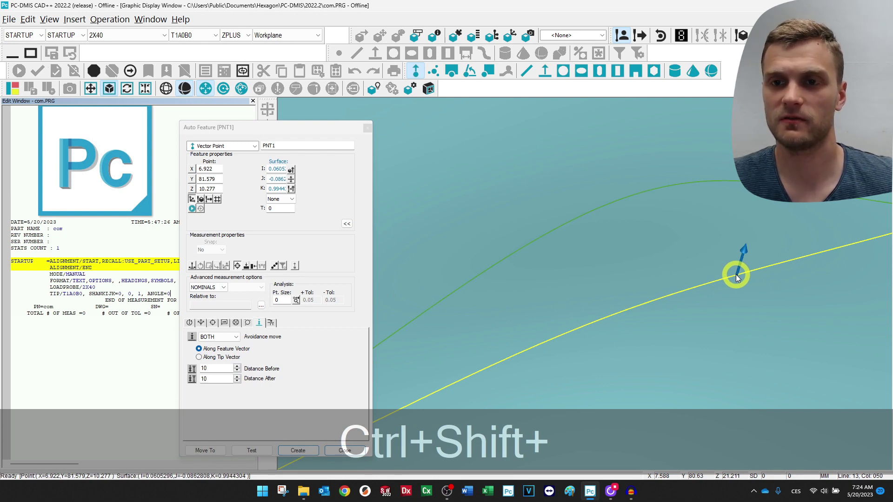
{"action": "left_click", "coordinate": [736, 274]}
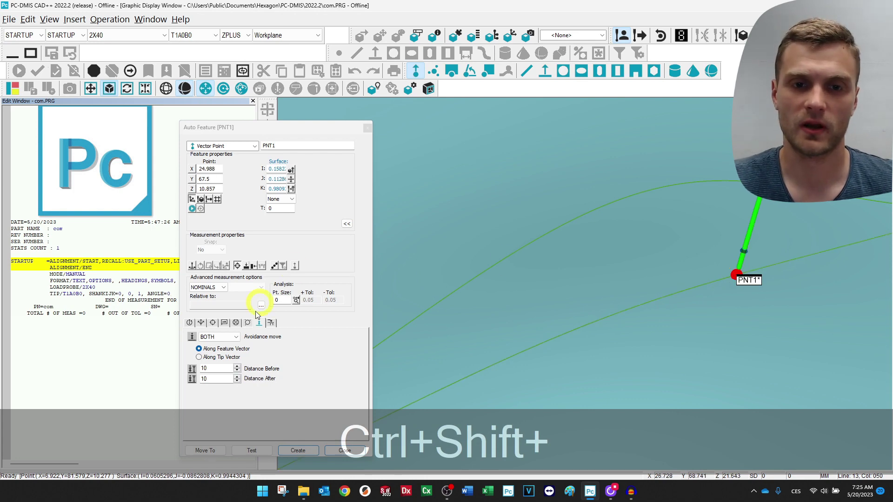
{"action": "left_click", "coordinate": [298, 450]}
Create a second vector point on the same section curve at X 4.172, Y 67.5, Z 10.611 and finish the auto feature
{"action": "scroll", "coordinate": [510, 331], "scroll_direction": "down", "scroll_amount": 5}
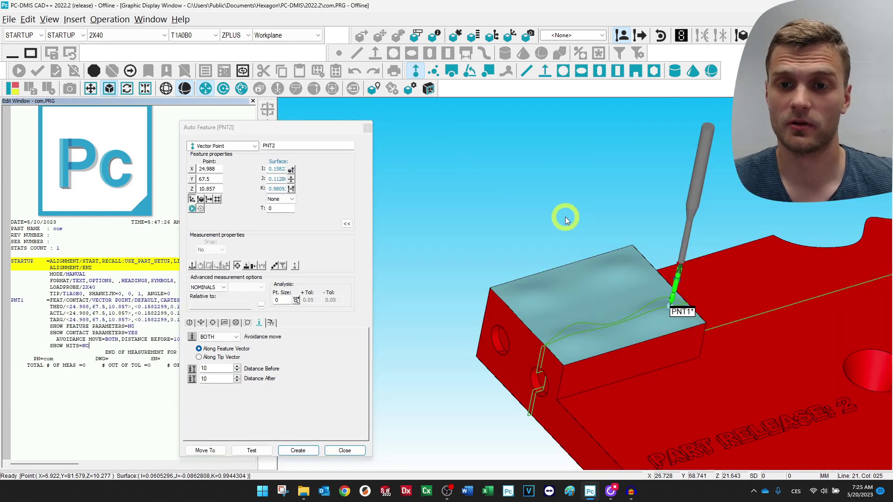
{"action": "scroll", "coordinate": [582, 279], "scroll_direction": "up", "scroll_amount": 10}
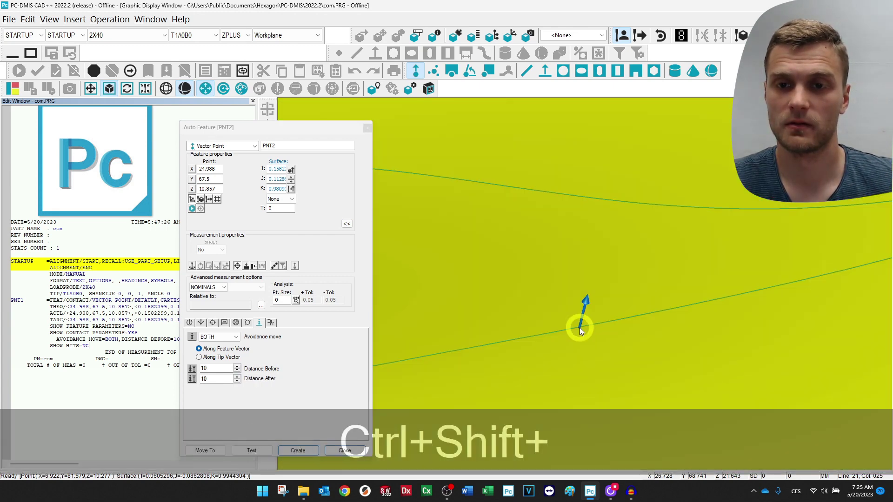
{"action": "left_click", "coordinate": [581, 330], "text": "ctrl+shift"}
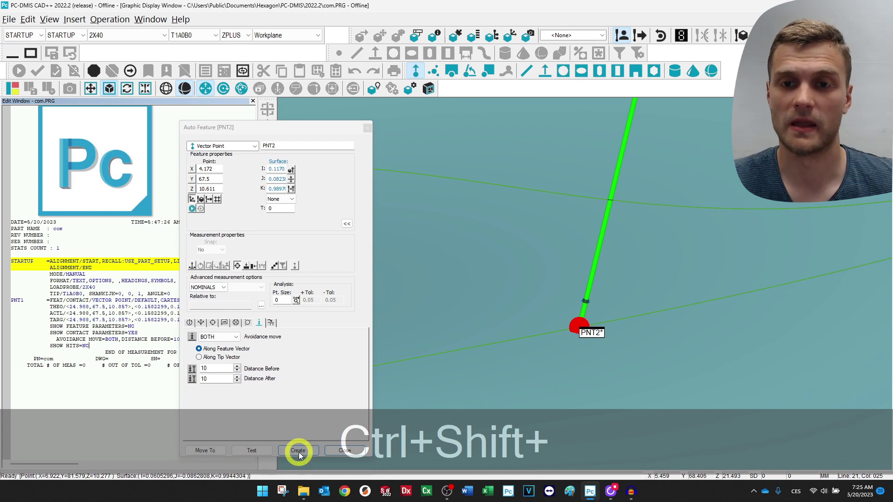
{"action": "left_click", "coordinate": [298, 451]}
{"action": "scroll", "coordinate": [488, 315], "scroll_direction": "down", "scroll_amount": 5}
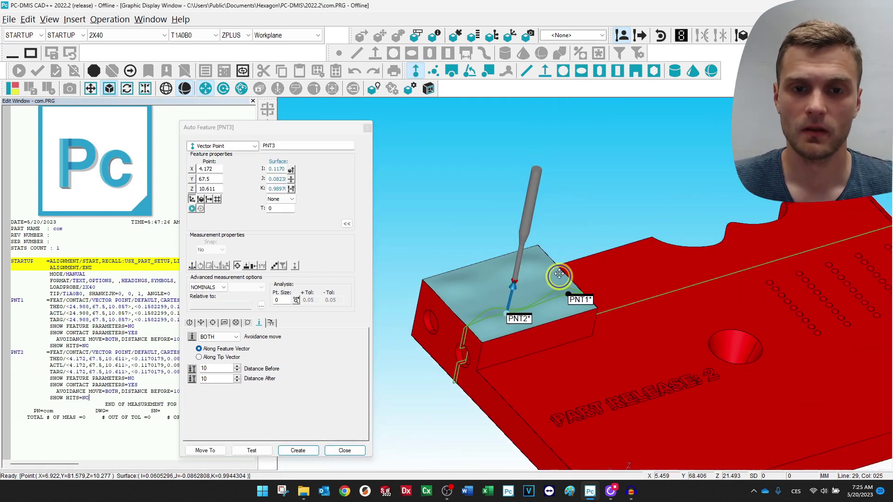
{"action": "right_click_drag", "start_coordinate": [559, 273], "coordinate": [571, 259]}
{"action": "left_click", "coordinate": [344, 450]}
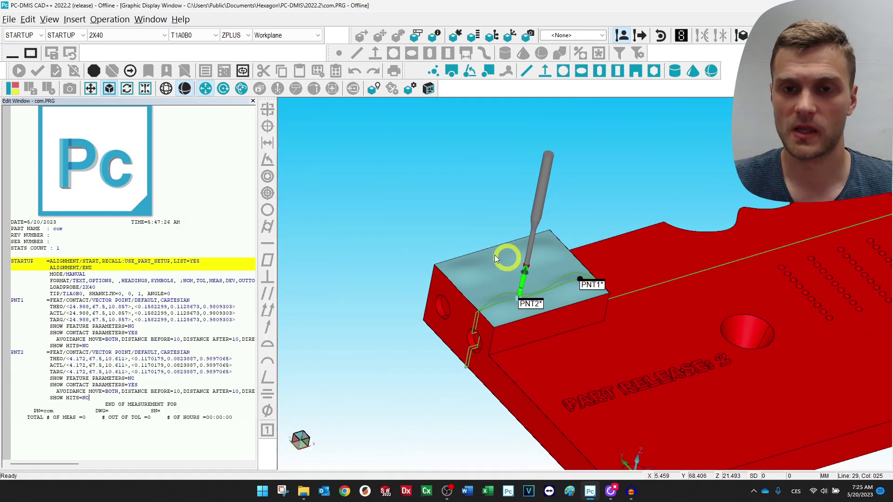
Examine the section curves from the side, marking the gap between the two release profiles at PNT2 and PNT1
{"action": "scroll", "coordinate": [512, 260], "scroll_direction": "up", "scroll_amount": 5}
{"action": "middle_click_drag", "start_coordinate": [543, 294], "coordinate": [478, 230]}
{"action": "middle_click", "coordinate": [478, 231]}
{"action": "scroll", "coordinate": [610, 197], "scroll_direction": "up", "scroll_amount": 3}
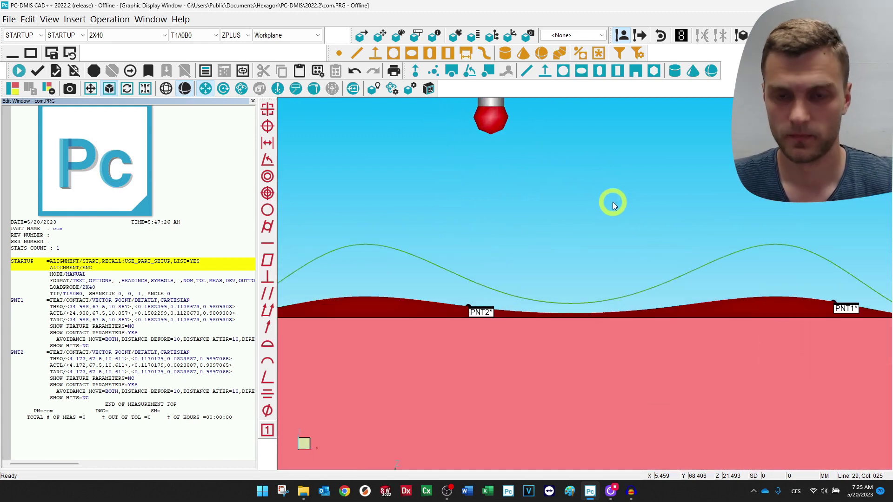
{"action": "key", "text": "F11"}
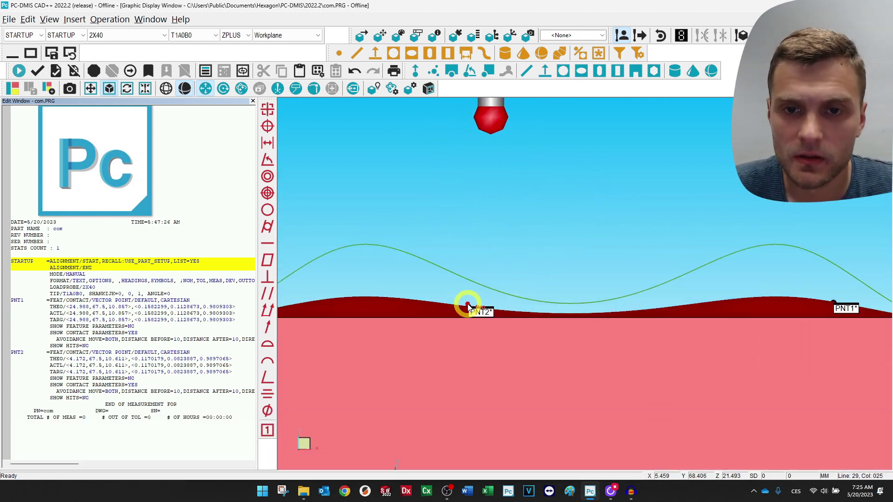
{"action": "left_click", "coordinate": [468, 309]}
{"action": "left_click_drag", "start_coordinate": [468, 307], "coordinate": [465, 278]}
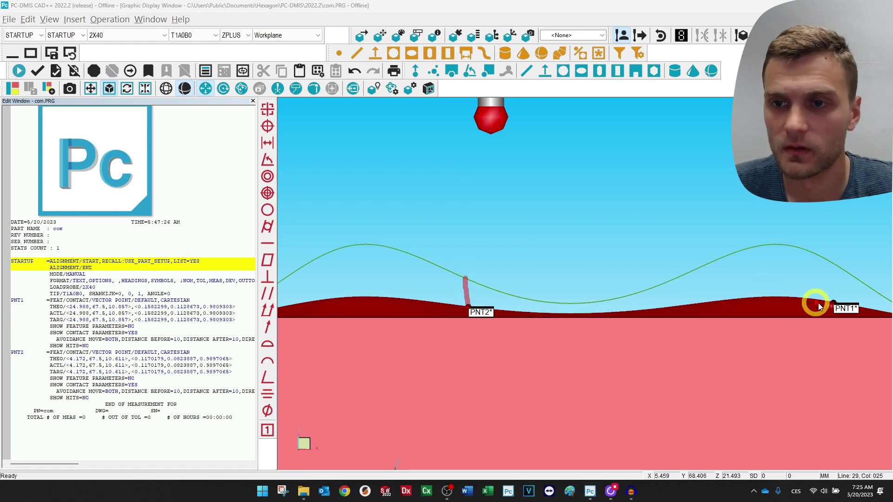
{"action": "left_click_drag", "start_coordinate": [832, 306], "coordinate": [830, 263]}
{"action": "key", "text": "Escape"}
{"action": "key", "text": "Escape"}
{"action": "middle_click_drag", "start_coordinate": [584, 185], "coordinate": [553, 176]}
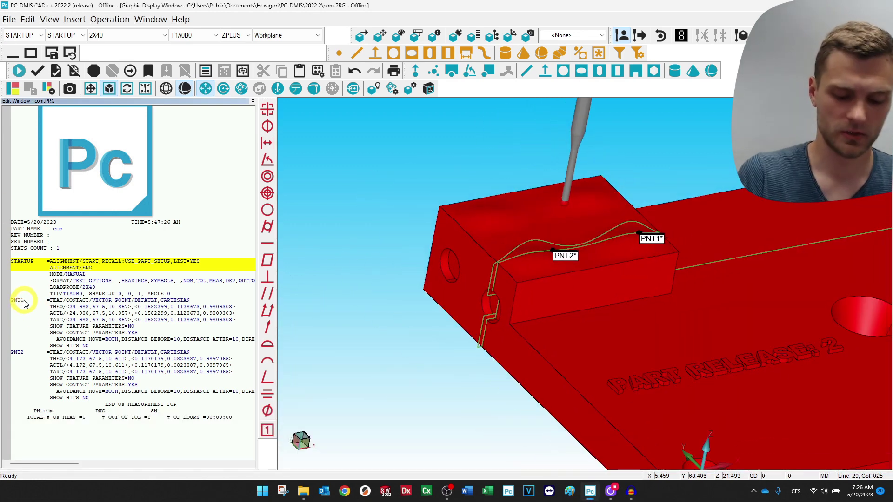
Rename the two vector points in the program as PNT1_RELEASE_2 and PNT2_RELEASE_2
{"action": "type", "text": "_"}
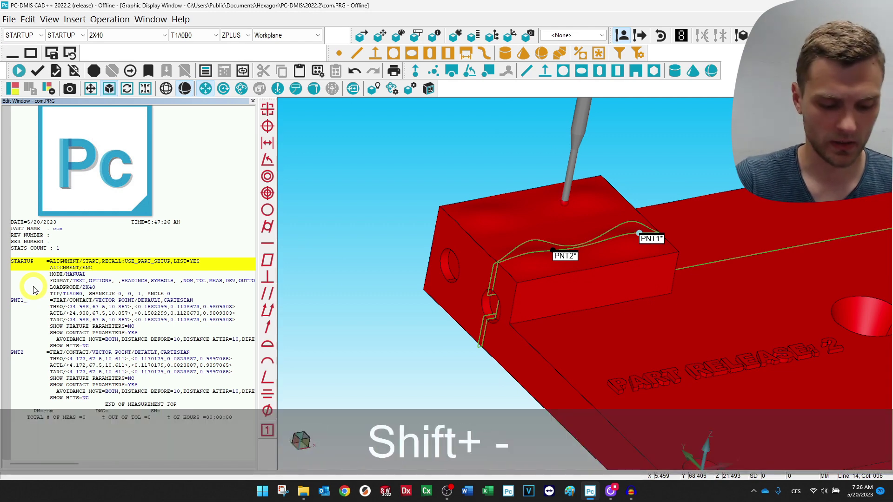
{"action": "type", "text": "release_"}
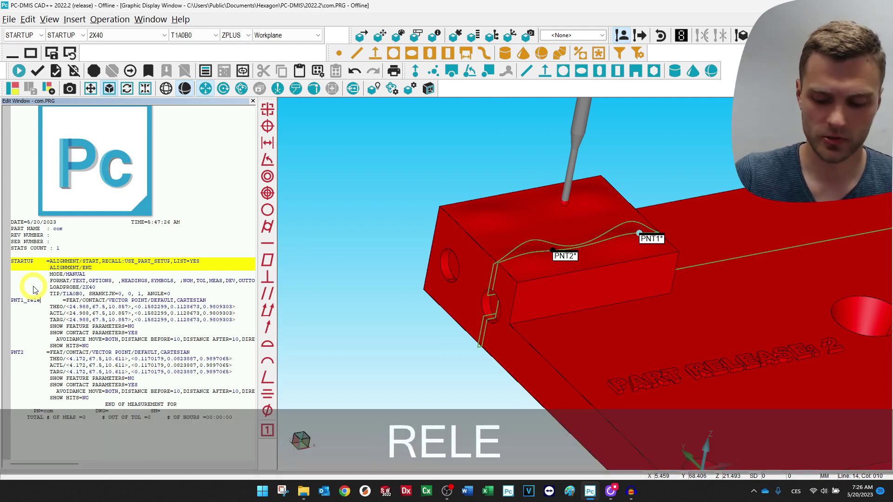
{"action": "type", "text": "2"}
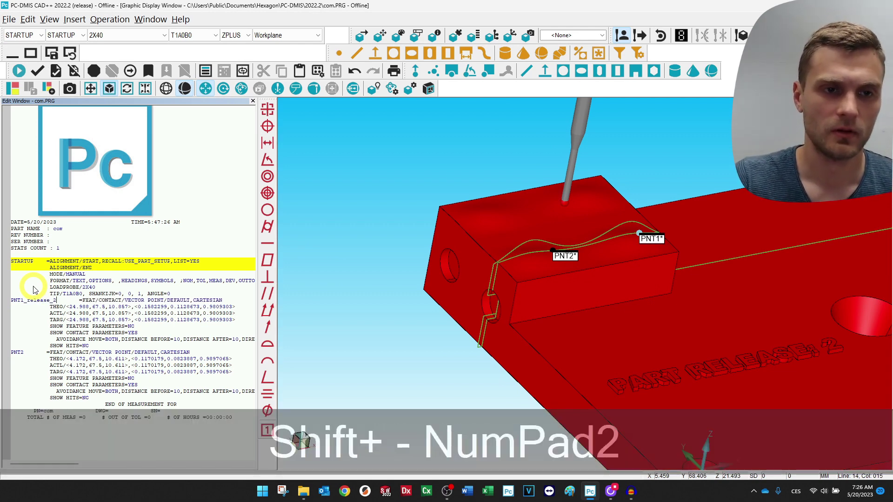
{"action": "left_click", "coordinate": [46, 327]}
{"action": "left_click", "coordinate": [24, 352]}
{"action": "type", "text": "_rel"}
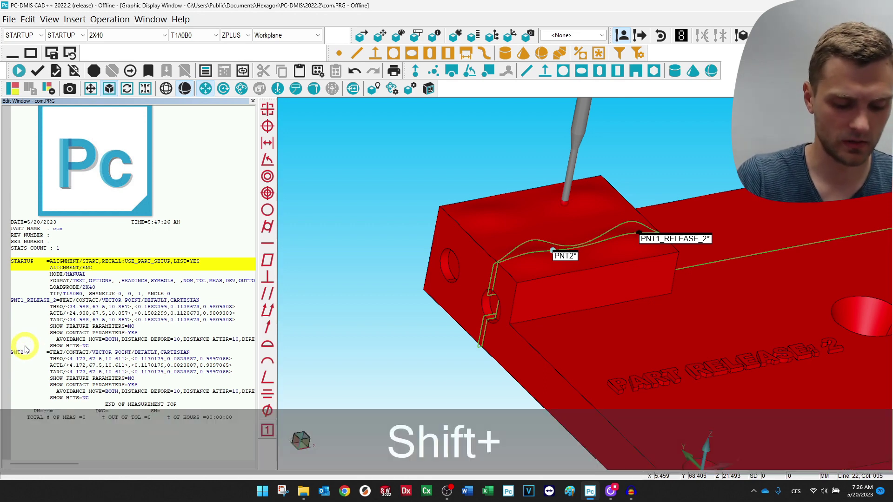
{"action": "type", "text": "ease_2"}
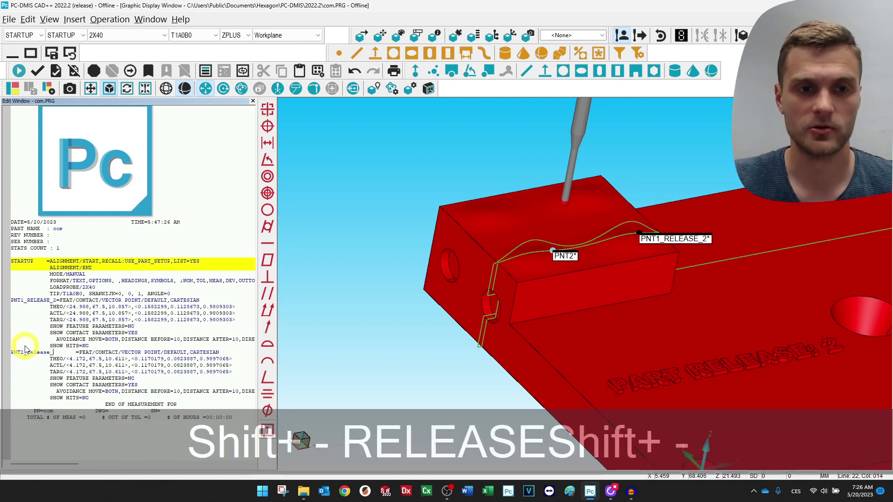
{"action": "left_click", "coordinate": [189, 398]}
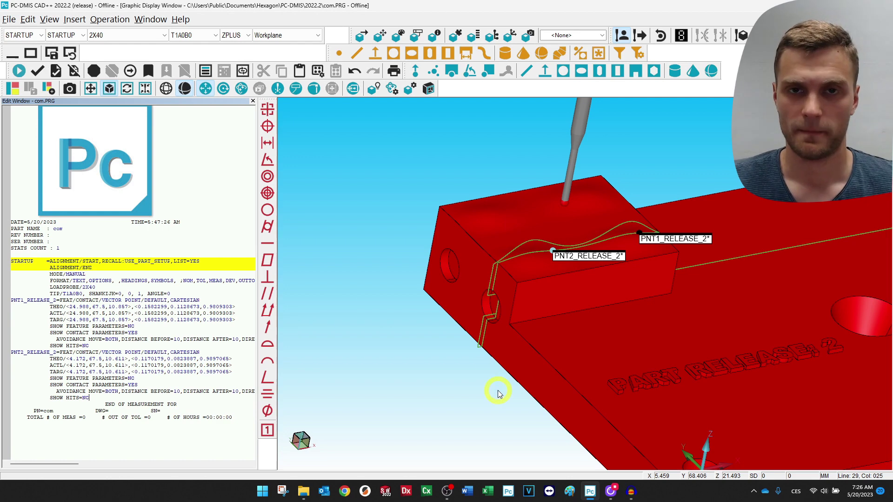
Show 001_release and hide 002_release in the CAD assembly, and confirm
{"action": "scroll", "coordinate": [662, 159], "scroll_direction": "up", "scroll_amount": 3}
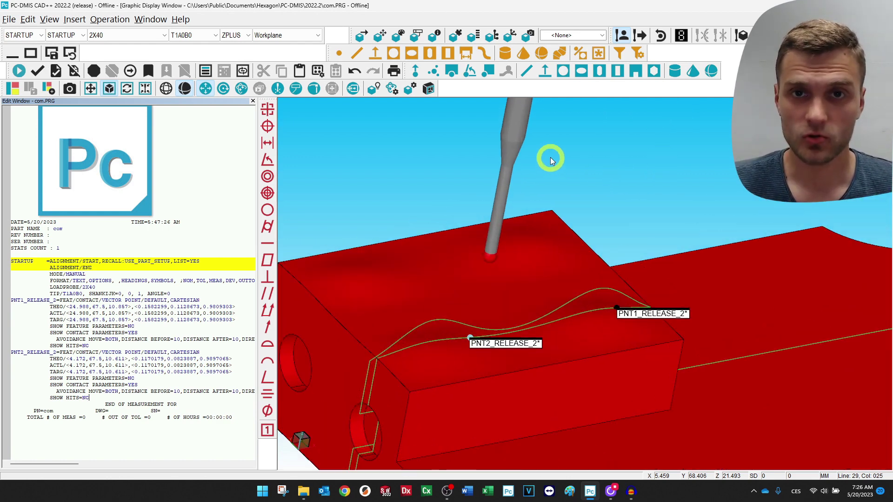
{"action": "left_click", "coordinate": [455, 35]}
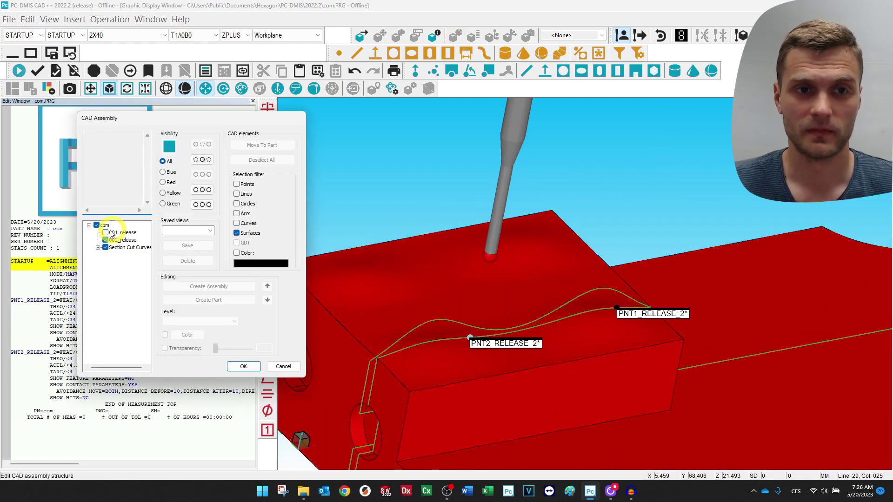
{"action": "left_click", "coordinate": [105, 233]}
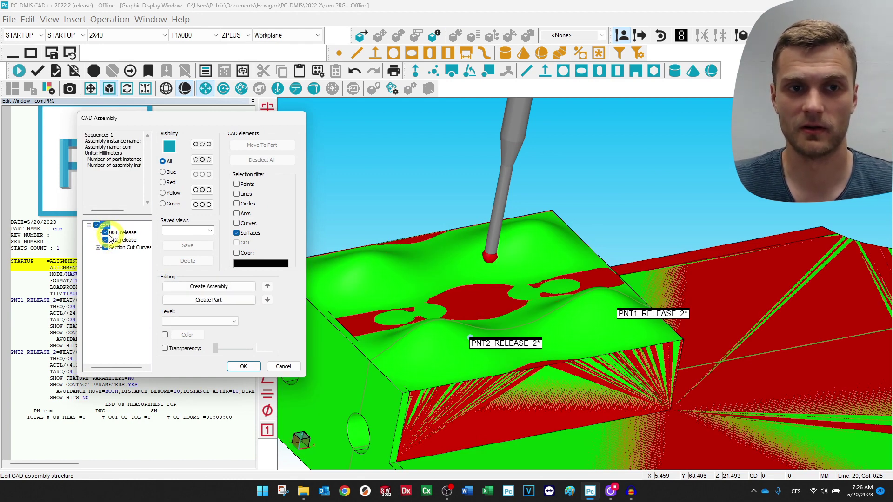
{"action": "left_click", "coordinate": [105, 240]}
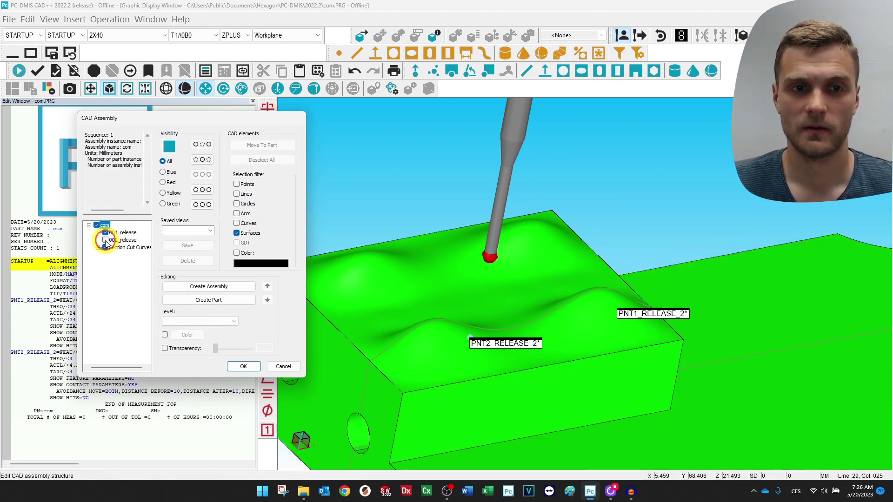
{"action": "left_click", "coordinate": [244, 367]}
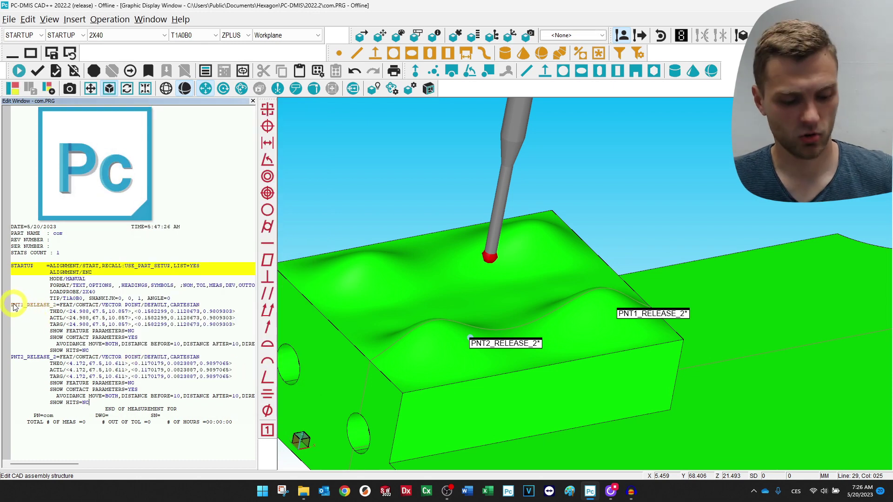
Copy the PNT1_RELEASE_2 and PNT2_RELEASE_2 commands and paste them at the end of the program
{"action": "left_click_drag", "start_coordinate": [13, 306], "coordinate": [161, 408]}
{"action": "key", "text": "ctrl+c"}
{"action": "left_click", "coordinate": [162, 409]}
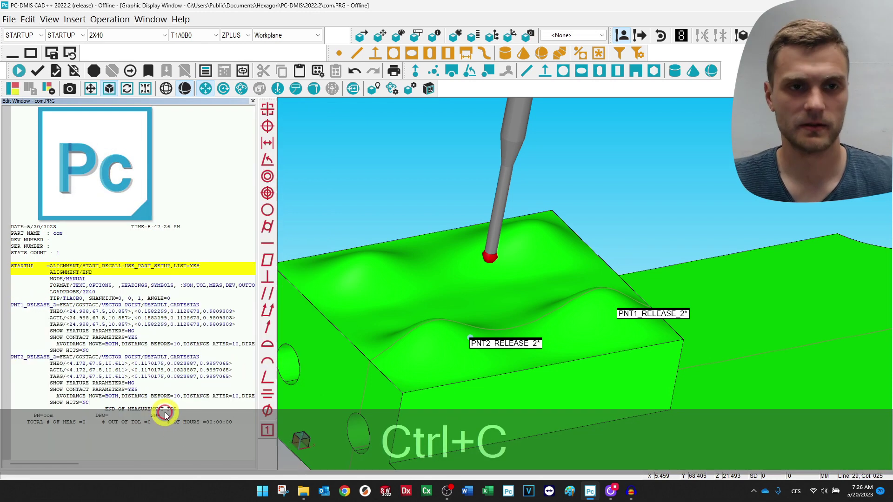
{"action": "key", "text": "ctrl+v"}
{"action": "scroll", "coordinate": [93, 279], "scroll_direction": "up", "scroll_amount": 8}
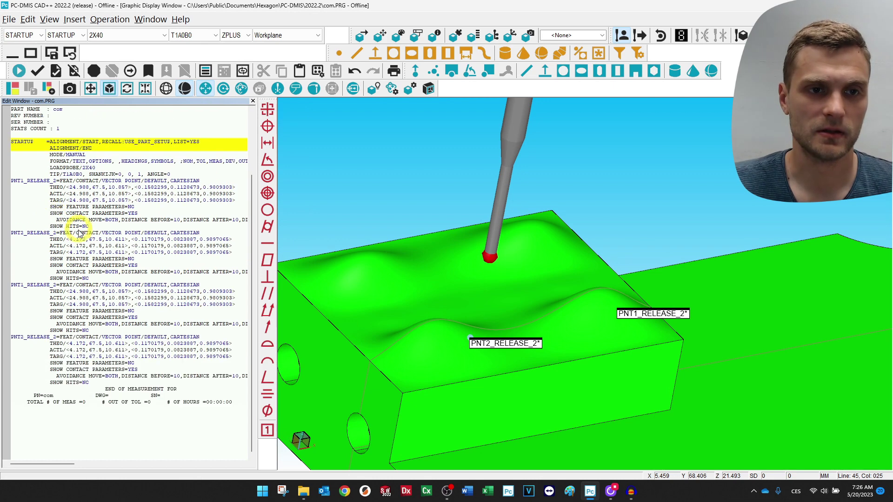
Rename the two pasted vector points as PNT1_RELEASE_1 and PNT2_RELEASE_1
{"action": "key", "text": "BackSpace"}
{"action": "type", "text": "1"}
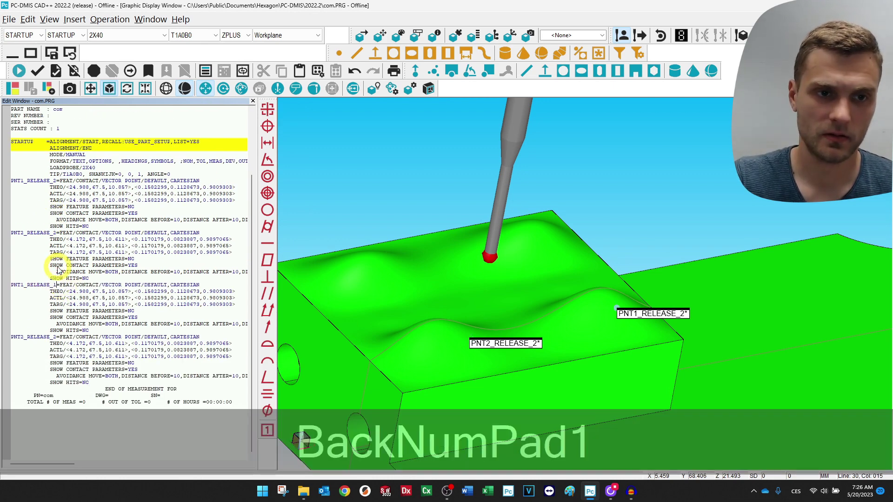
{"action": "left_click", "coordinate": [50, 326]}
{"action": "key", "text": "BackSpace"}
{"action": "type", "text": "1"}
Try to snap PNT1_RELEASE_1 to the nearest point on the 001_release surface without restricting it to one axis
{"action": "left_click", "coordinate": [76, 298]}
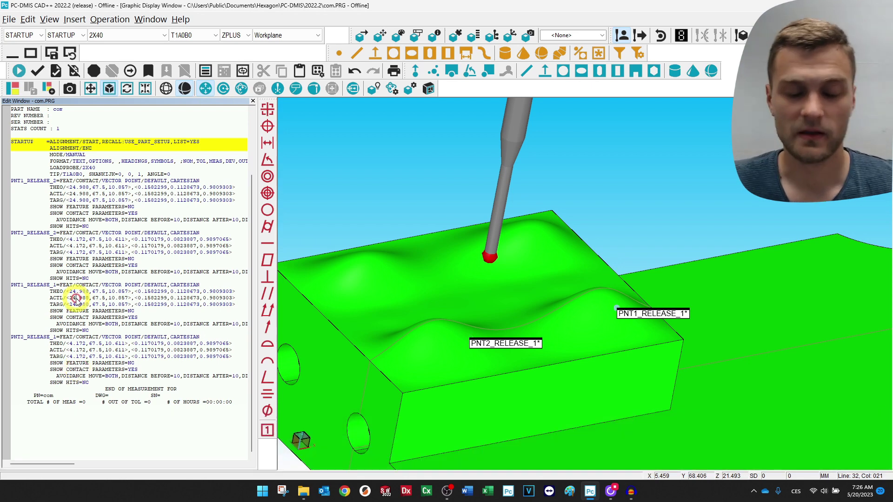
{"action": "key", "text": "F9"}
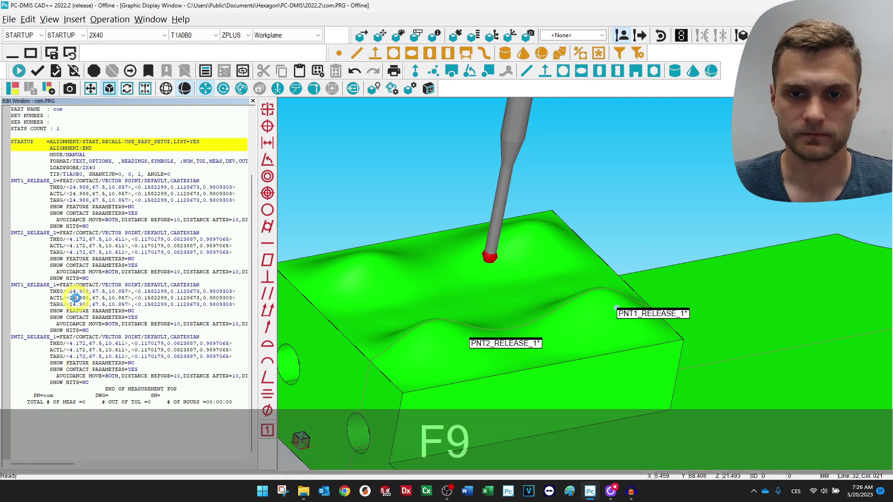
{"action": "middle_click_drag", "start_coordinate": [485, 272], "coordinate": [563, 371]}
{"action": "scroll", "coordinate": [558, 278], "scroll_direction": "up", "scroll_amount": 5}
{"action": "scroll", "coordinate": [552, 215], "scroll_direction": "up", "scroll_amount": 2}
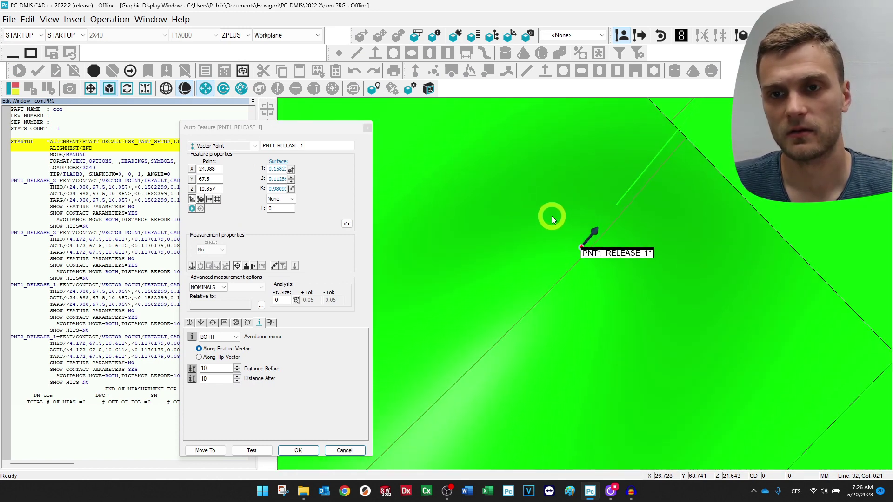
{"action": "middle_click_drag", "start_coordinate": [666, 257], "coordinate": [632, 175]}
{"action": "right_click_drag", "start_coordinate": [633, 175], "coordinate": [408, 284], "text": "ctrl"}
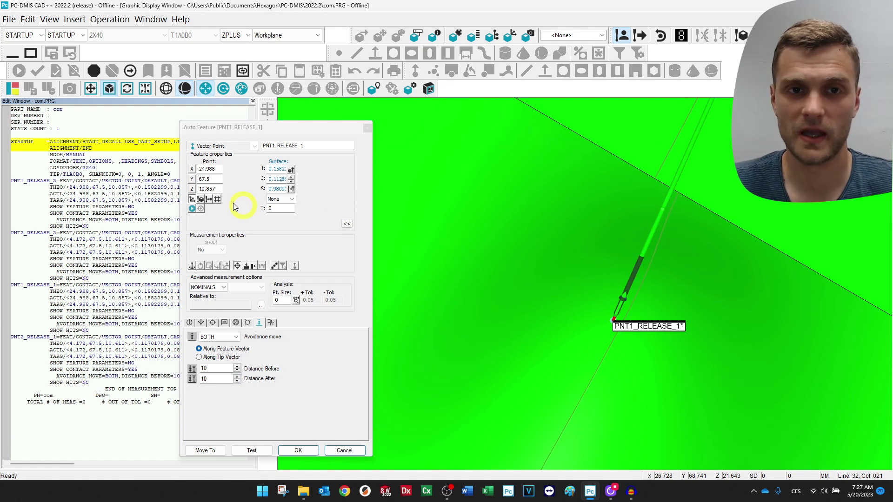
{"action": "left_click", "coordinate": [201, 200]}
{"action": "scroll", "coordinate": [650, 244], "scroll_direction": "up", "scroll_amount": 5}
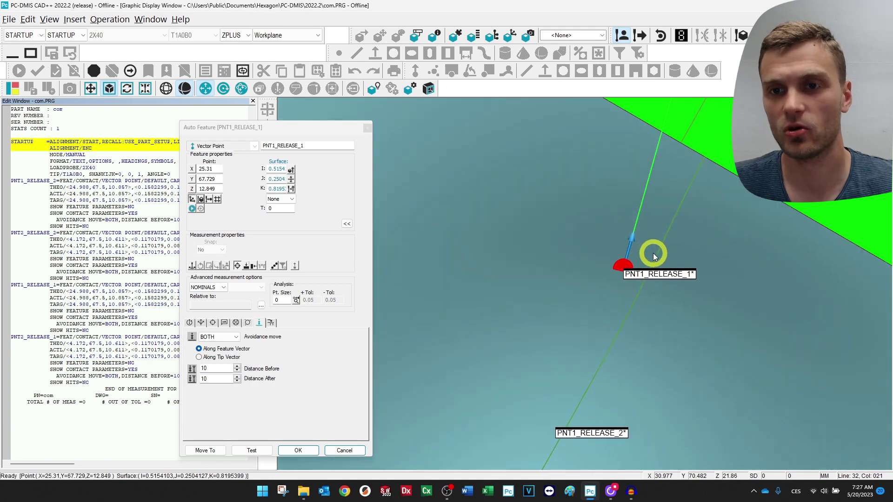
{"action": "scroll", "coordinate": [653, 253], "scroll_direction": "up", "scroll_amount": 3}
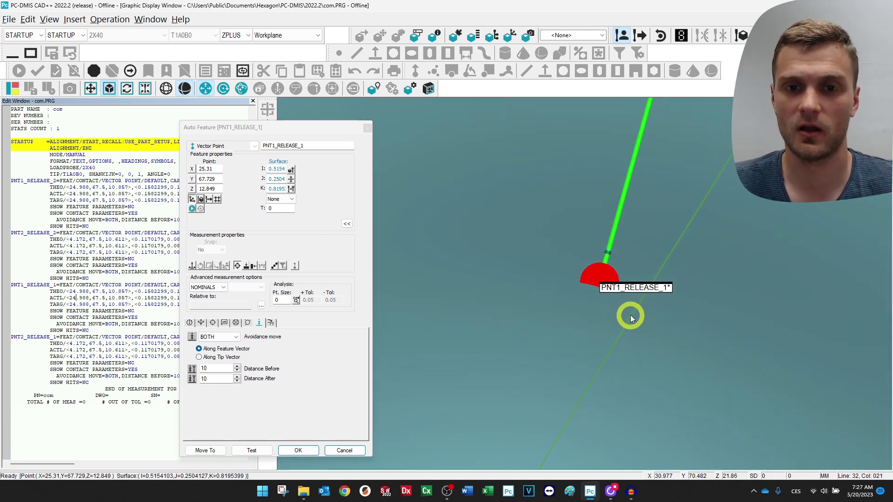
{"action": "left_click", "coordinate": [344, 451]}
Project PNT1_RELEASE_1 along the Z axis onto the 001_release surface, keeping its X and Y coordinates, and save the point
{"action": "key", "text": "F9"}
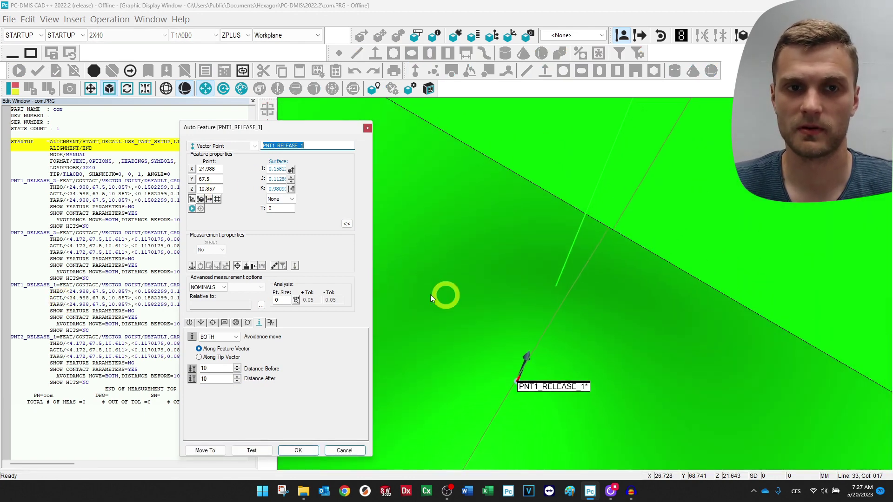
{"action": "left_click", "coordinate": [201, 199]}
{"action": "left_click", "coordinate": [546, 302]}
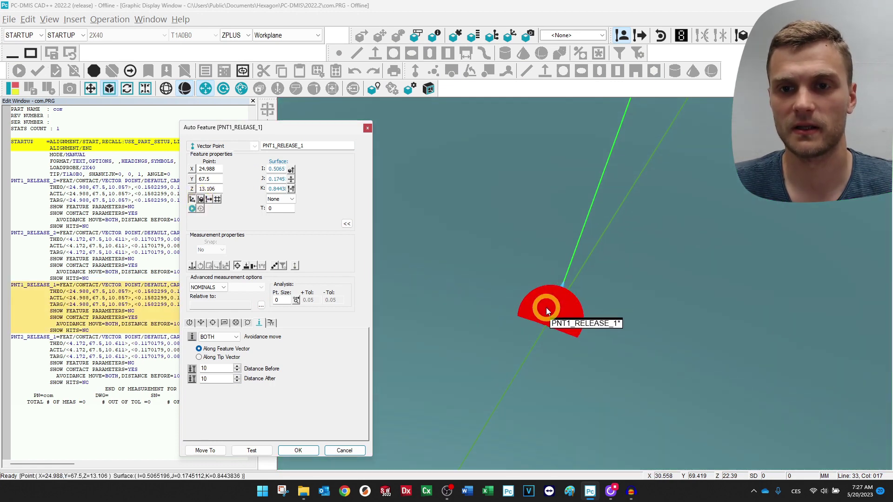
{"action": "mouse_move", "coordinate": [548, 286]}
{"action": "middle_mouse_down"}
{"action": "mouse_move", "coordinate": [564, 277]}
{"action": "mouse_move", "coordinate": [562, 288]}
{"action": "middle_mouse_up"}
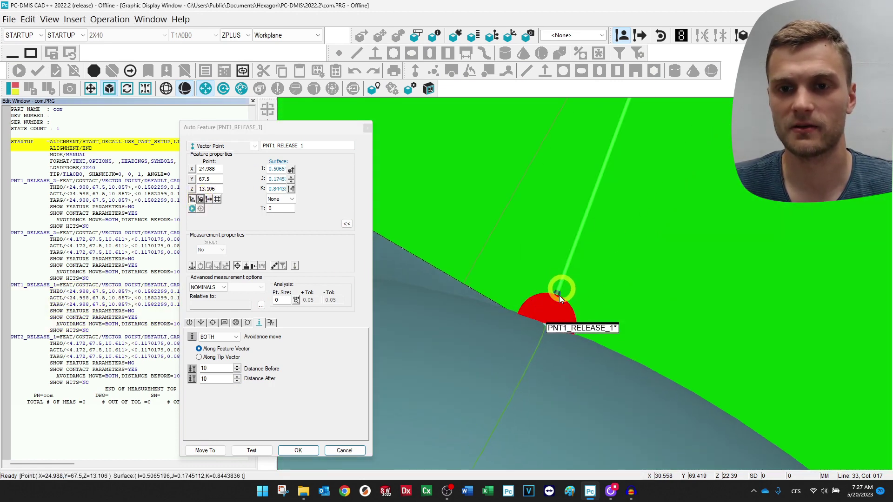
{"action": "scroll", "coordinate": [556, 328], "scroll_direction": "down", "scroll_amount": 5}
{"action": "mouse_move", "coordinate": [556, 329]}
{"action": "middle_mouse_down"}
{"action": "mouse_move", "coordinate": [551, 339]}
{"action": "mouse_move", "coordinate": [565, 293]}
{"action": "middle_mouse_up"}
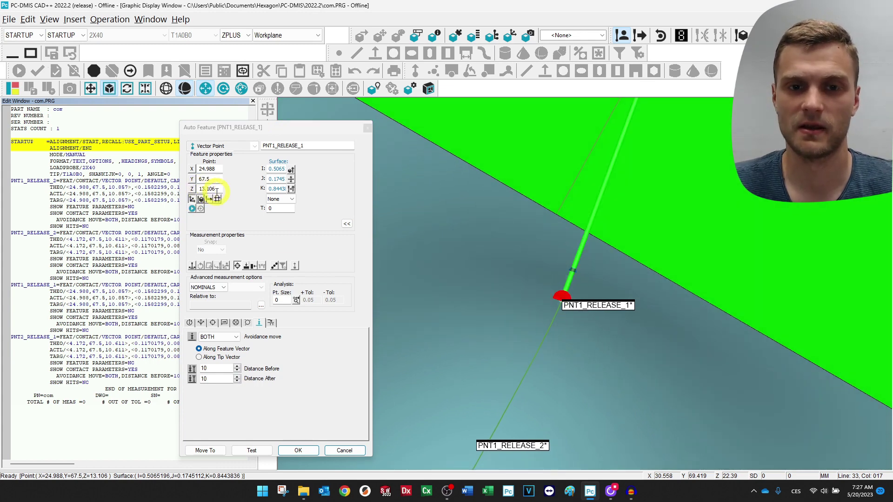
{"action": "scroll", "coordinate": [451, 267], "scroll_direction": "down", "scroll_amount": 5}
{"action": "left_click", "coordinate": [309, 451]}
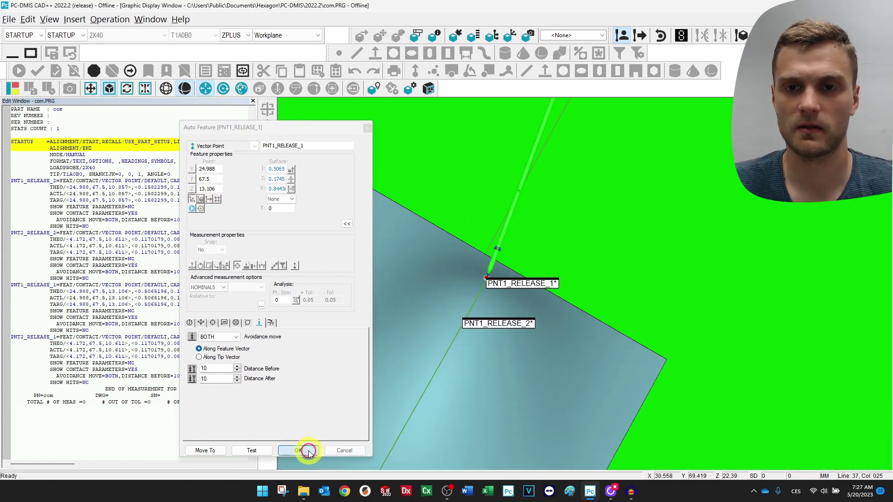
Try projecting PNT2_RELEASE_1 along the Z axis onto the 001_release surface and inspect its position against PNT2_RELEASE_2
{"action": "scroll", "coordinate": [521, 422], "scroll_direction": "down", "scroll_amount": 3}
{"action": "right_click_drag", "start_coordinate": [510, 408], "coordinate": [608, 231]}
{"action": "scroll", "coordinate": [584, 291], "scroll_direction": "up", "scroll_amount": 2}
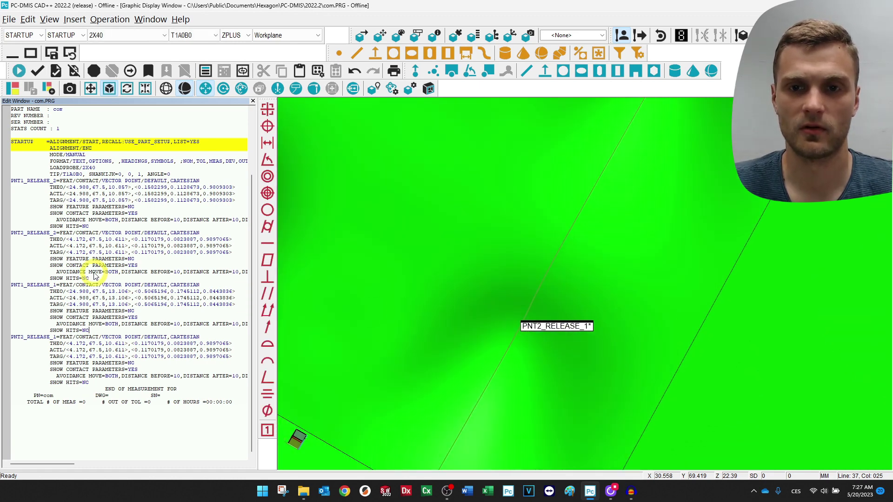
{"action": "middle_click_drag", "start_coordinate": [416, 311], "coordinate": [303, 232]}
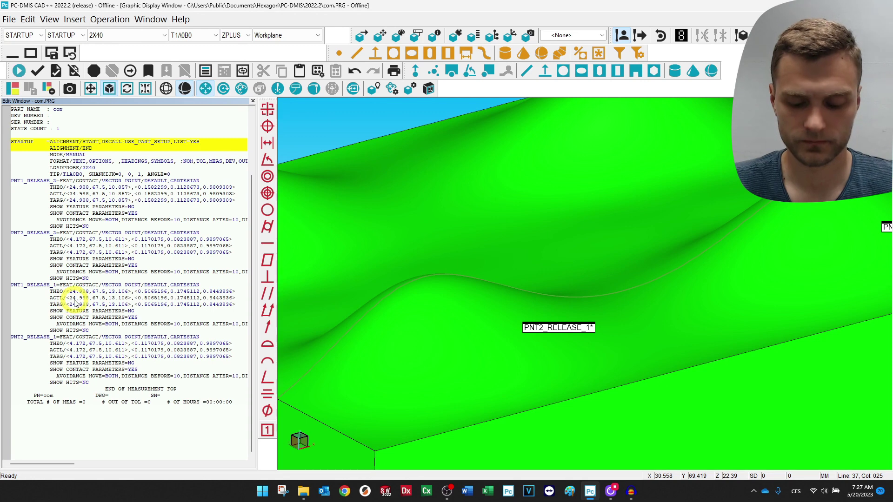
{"action": "left_click", "coordinate": [89, 357]}
{"action": "key", "text": "F9"}
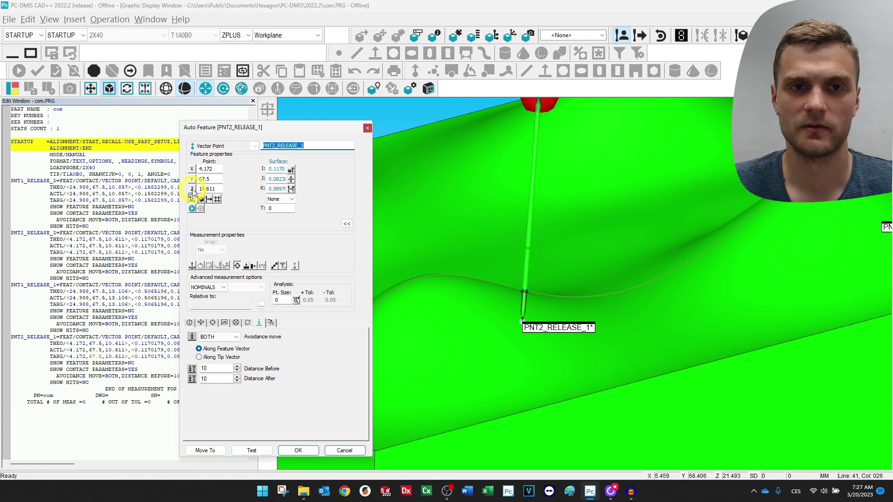
{"action": "left_click", "coordinate": [201, 203]}
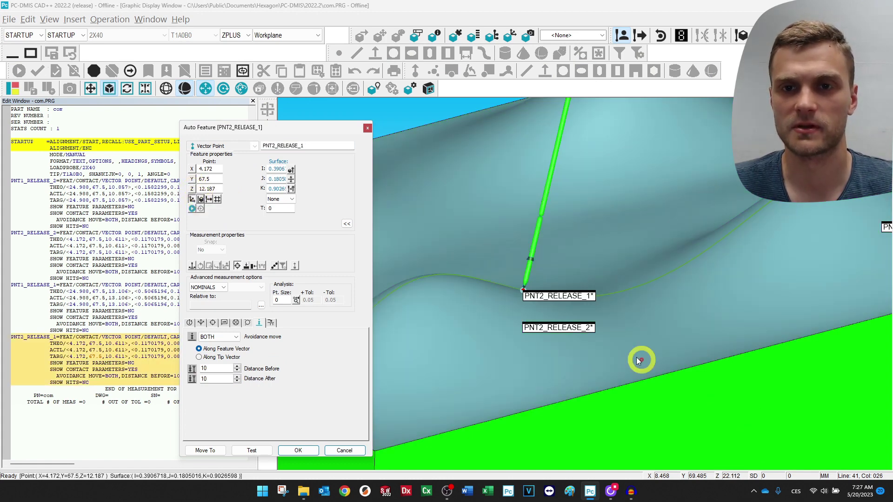
{"action": "scroll", "coordinate": [526, 309], "scroll_direction": "up", "scroll_amount": 6}
{"action": "middle_click_drag", "start_coordinate": [494, 282], "coordinate": [519, 252]}
{"action": "left_click_drag", "start_coordinate": [518, 250], "coordinate": [821, 362]}
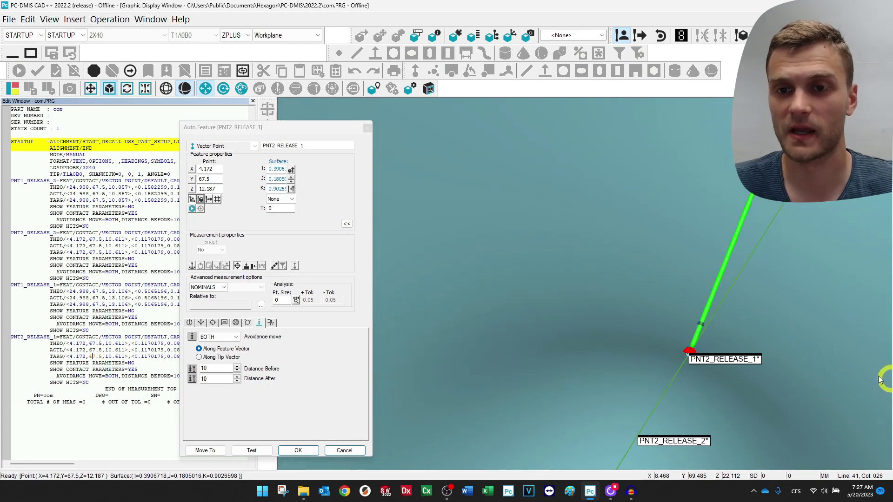
{"action": "middle_click_drag", "start_coordinate": [889, 378], "coordinate": [779, 357]}
{"action": "right_click_drag", "start_coordinate": [774, 352], "coordinate": [674, 311]}
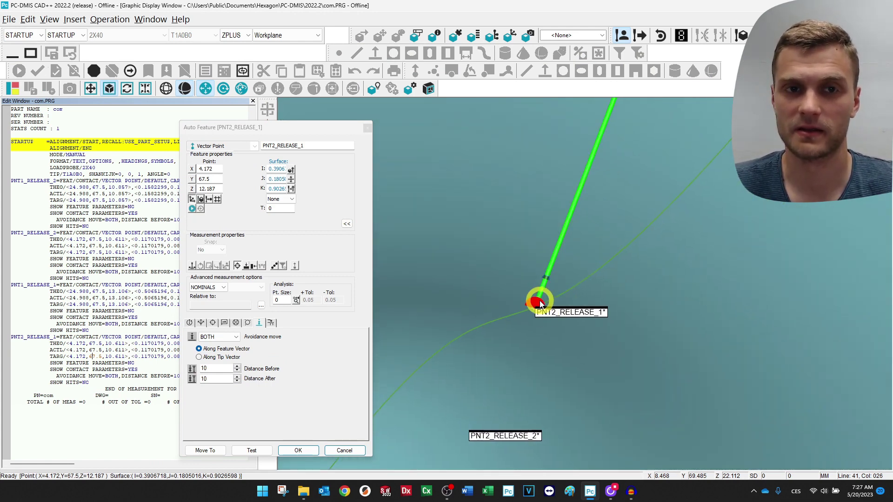
{"action": "scroll", "coordinate": [534, 251], "scroll_direction": "down", "scroll_amount": 4}
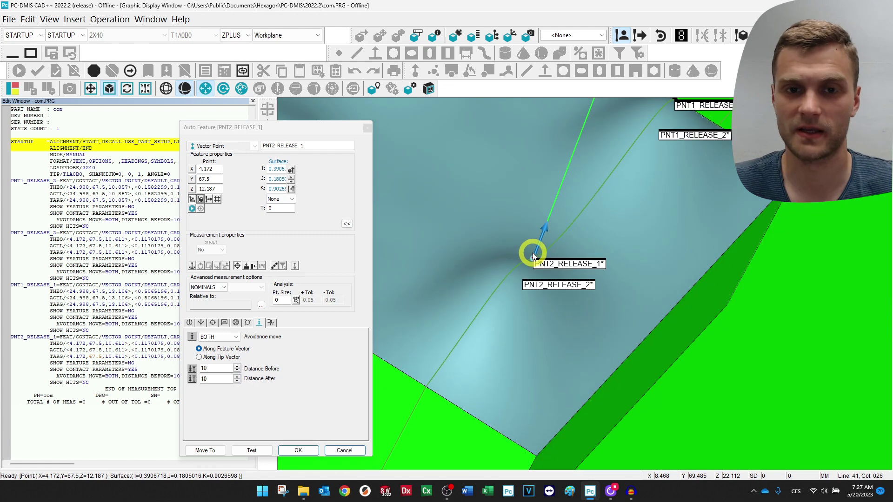
{"action": "left_click", "coordinate": [347, 451]}
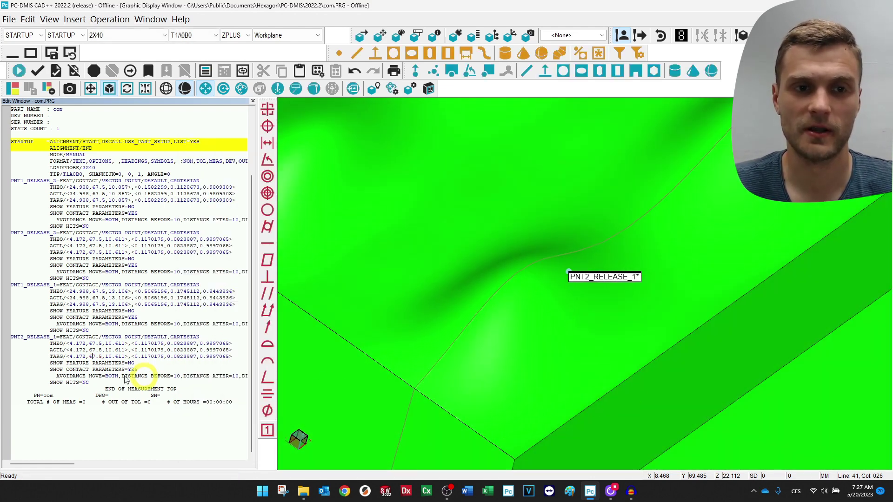
Try projecting PNT2_RELEASE_1 along the Y axis onto the 001_release surface
{"action": "left_click", "coordinate": [54, 365]}
{"action": "key", "text": "F9"}
{"action": "left_click_drag", "start_coordinate": [472, 238], "coordinate": [645, 284]}
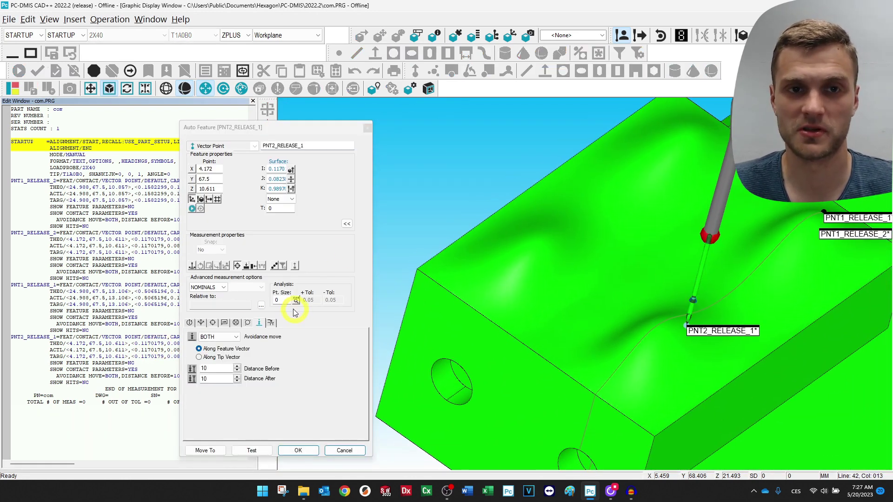
{"action": "left_click", "coordinate": [193, 180]}
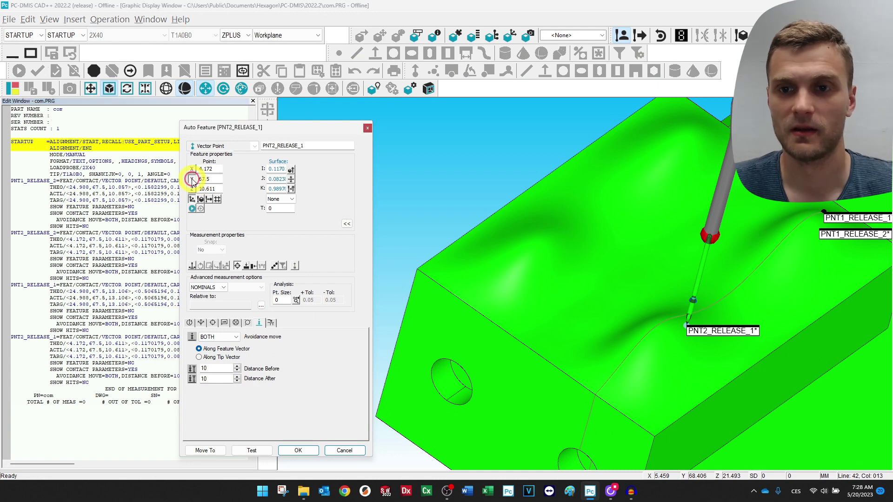
{"action": "left_click", "coordinate": [203, 201]}
{"action": "middle_click_drag", "start_coordinate": [616, 340], "coordinate": [713, 333]}
{"action": "scroll", "coordinate": [712, 354], "scroll_direction": "up", "scroll_amount": 5}
{"action": "middle_click_drag", "start_coordinate": [711, 411], "coordinate": [717, 404]}
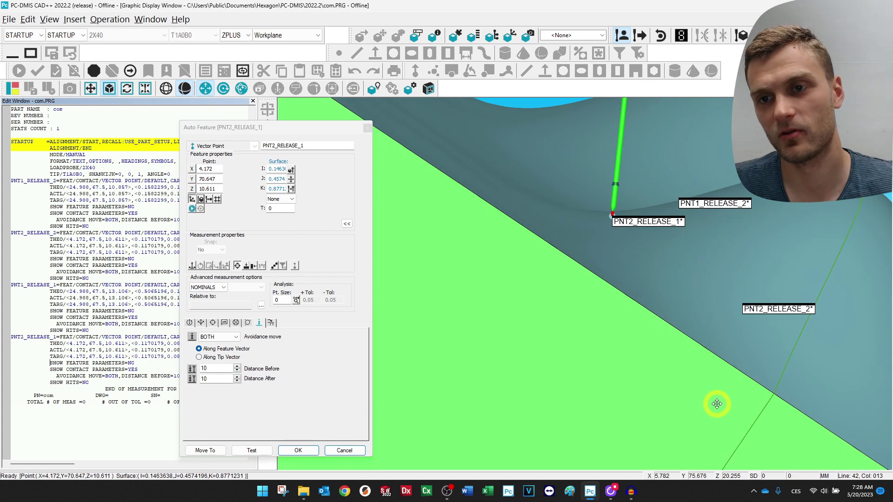
{"action": "left_click_drag", "start_coordinate": [717, 404], "coordinate": [773, 283]}
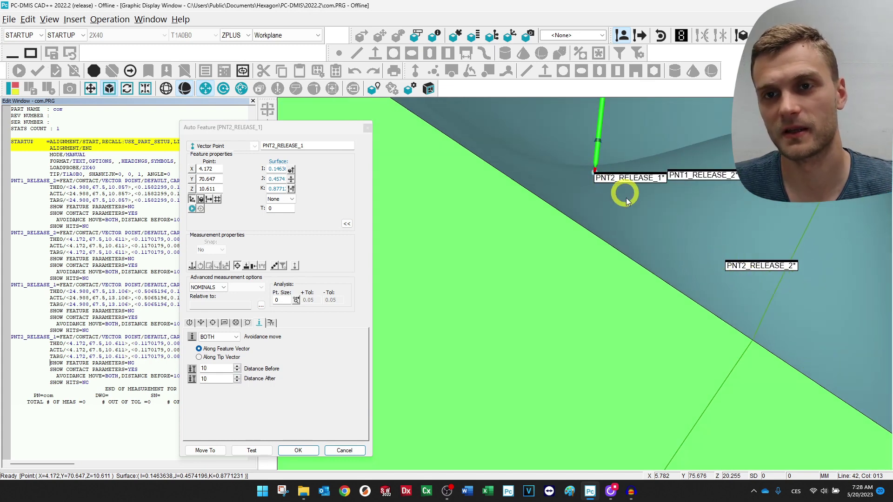
{"action": "scroll", "coordinate": [595, 175], "scroll_direction": "down", "scroll_amount": 10}
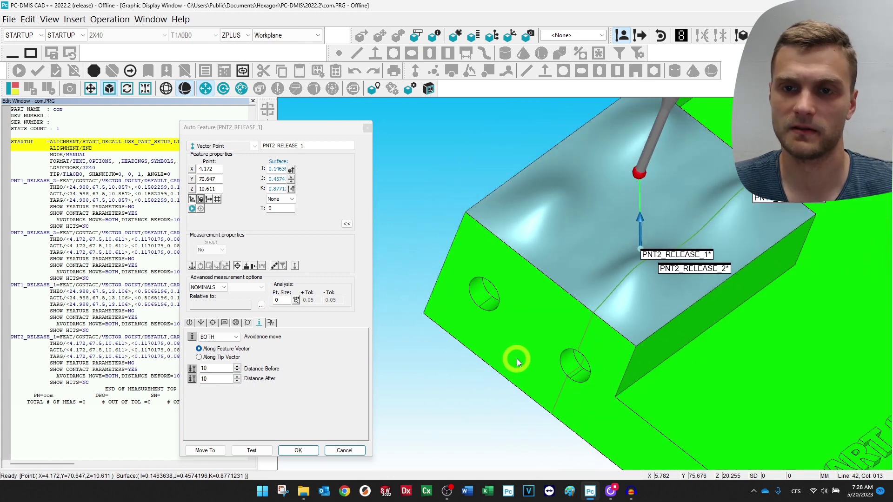
{"action": "left_click_drag", "start_coordinate": [519, 363], "coordinate": [562, 307]}
{"action": "left_click", "coordinate": [339, 450]}
Project PNT2_RELEASE_1 along the Z axis onto the 001_release surface, keeping its X and Y coordinates, and save the point
{"action": "left_click", "coordinate": [41, 354]}
{"action": "key", "text": "F9"}
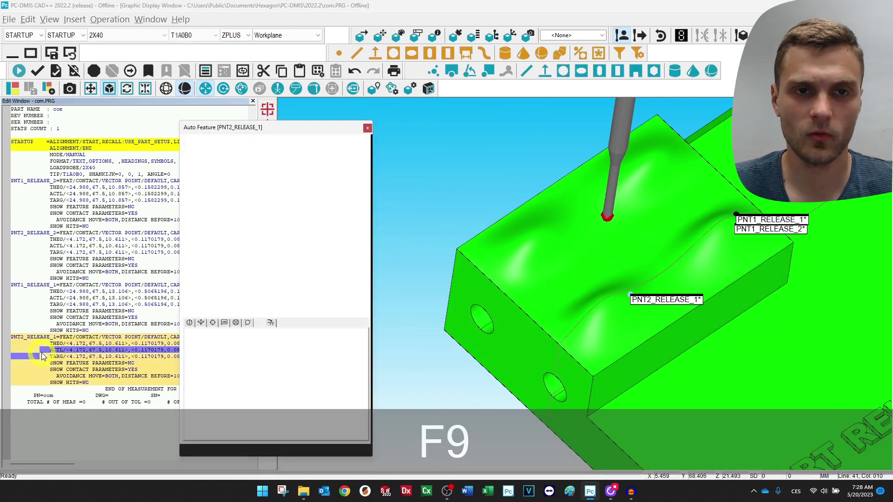
{"action": "left_click", "coordinate": [620, 252]}
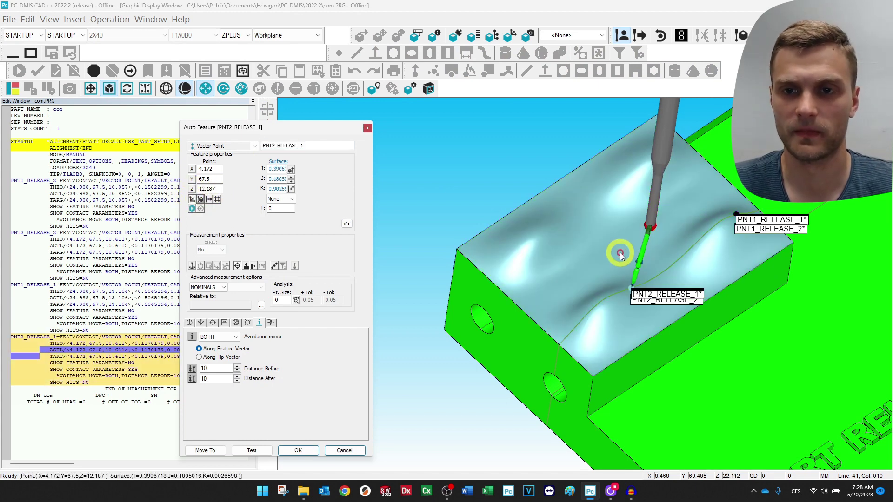
{"action": "scroll", "coordinate": [619, 254], "scroll_direction": "up", "scroll_amount": 4}
{"action": "scroll", "coordinate": [725, 279], "scroll_direction": "up", "scroll_amount": 2}
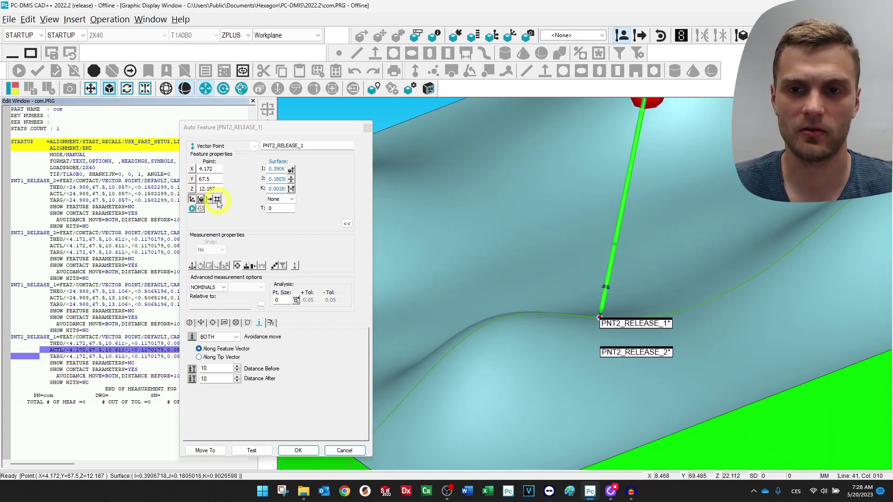
{"action": "left_click", "coordinate": [299, 451]}
Create a 3D distance dimension between PNT2_RELEASE_1 and PNT2_RELEASE_2
{"action": "scroll", "coordinate": [418, 395], "scroll_direction": "down", "scroll_amount": 5}
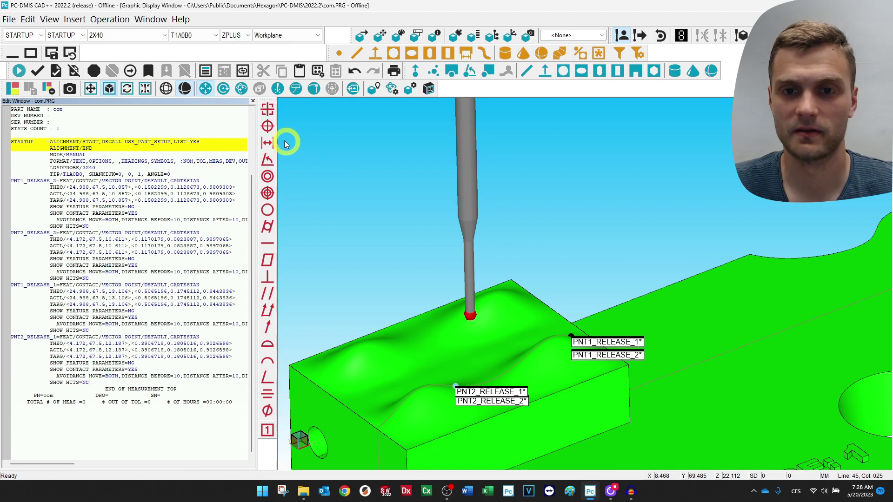
{"action": "left_click", "coordinate": [284, 140]}
{"action": "left_click", "coordinate": [490, 391]}
{"action": "scroll", "coordinate": [488, 391], "scroll_direction": "up", "scroll_amount": 2}
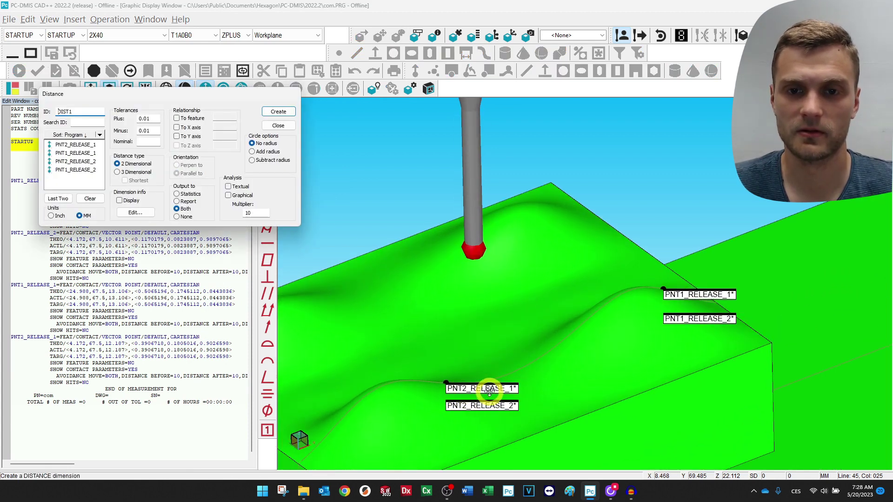
{"action": "left_click", "coordinate": [490, 406]}
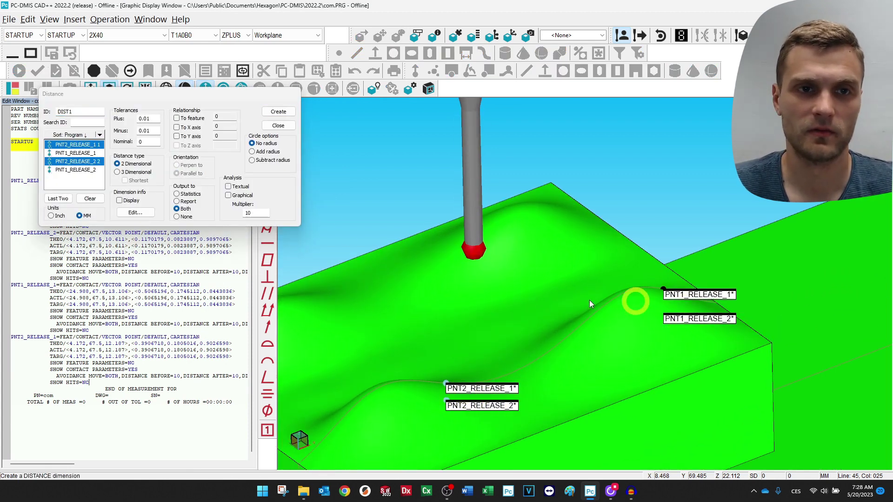
{"action": "left_click", "coordinate": [117, 172]}
{"action": "left_click", "coordinate": [278, 113]}
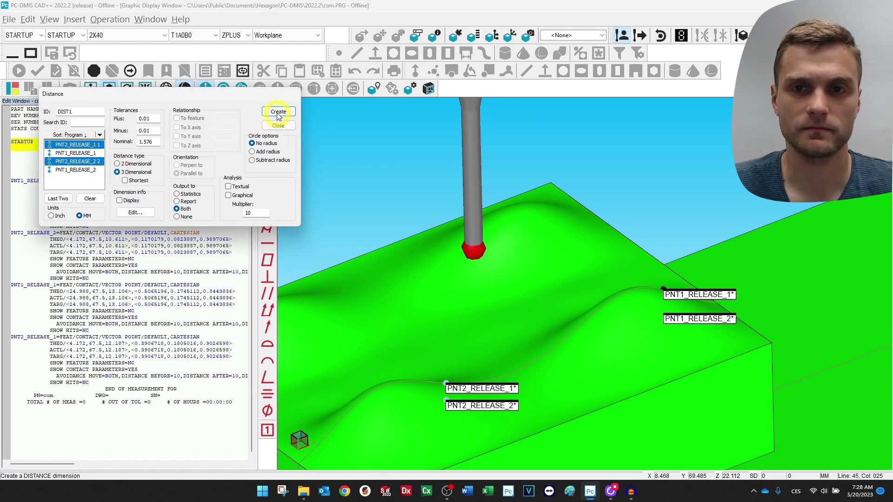
Create a second 3D distance dimension between PNT1_RELEASE_1 and PNT1_RELEASE_2, and finish dimensioning
{"action": "left_click", "coordinate": [686, 295]}
{"action": "left_click", "coordinate": [686, 319]}
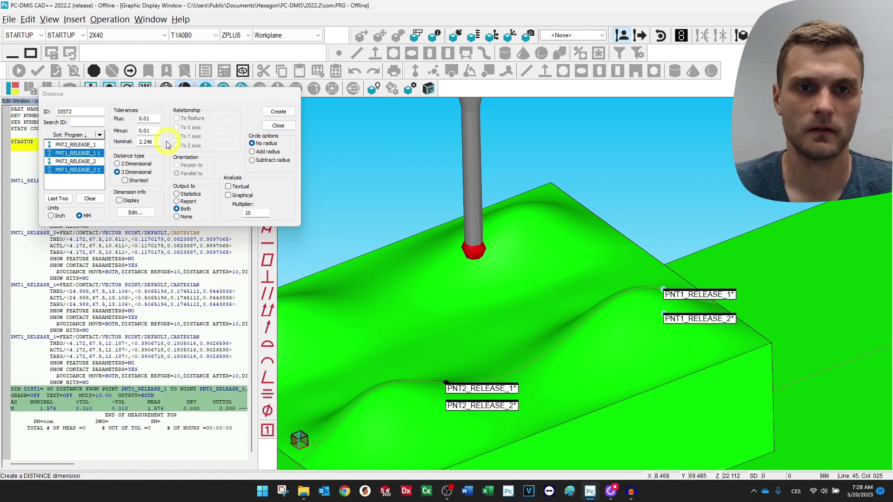
{"action": "left_click", "coordinate": [278, 112]}
{"action": "left_click", "coordinate": [278, 126]}
Review the two distance dimensions in the program and inspect the compared points on the whole part
{"action": "scroll", "coordinate": [437, 252], "scroll_direction": "down", "scroll_amount": 3}
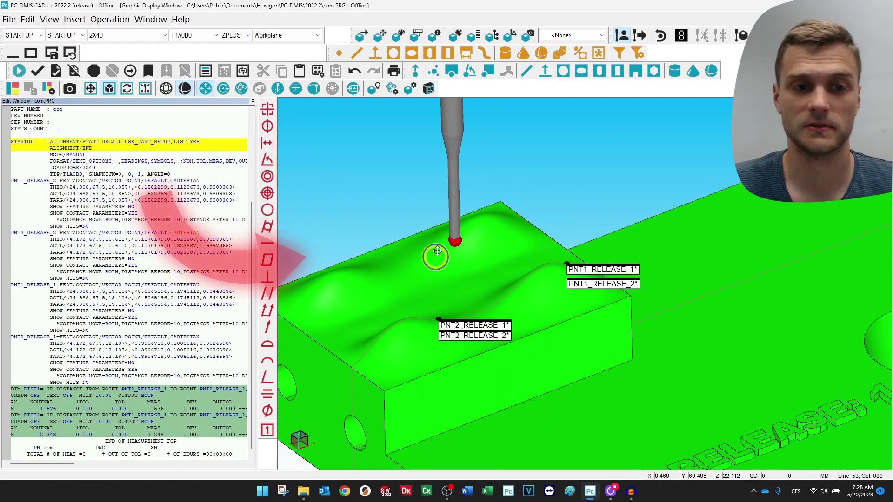
{"action": "middle_click_drag", "start_coordinate": [437, 252], "coordinate": [461, 224]}
{"action": "left_click", "coordinate": [41, 408]}
{"action": "left_click", "coordinate": [58, 408]}
{"action": "scroll", "coordinate": [466, 328], "scroll_direction": "down", "scroll_amount": 3}
{"action": "scroll", "coordinate": [502, 298], "scroll_direction": "up", "scroll_amount": 2}
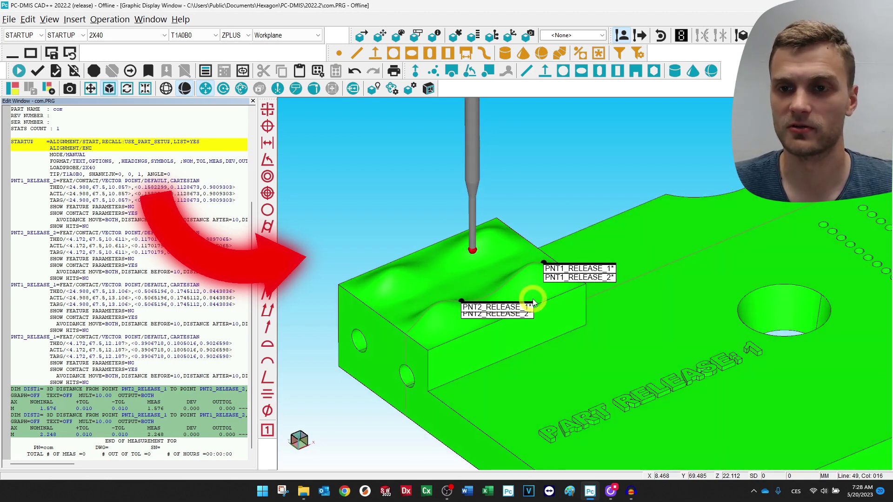
{"action": "scroll", "coordinate": [642, 328], "scroll_direction": "down", "scroll_amount": 5}
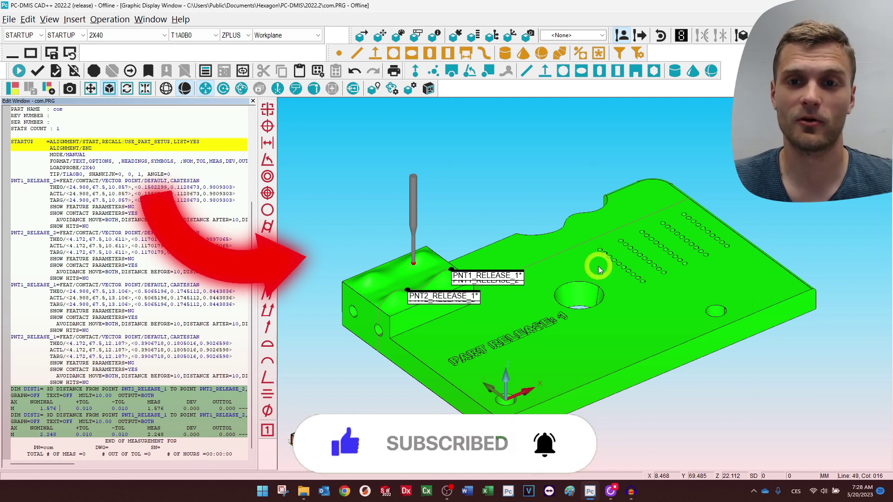
{"action": "middle_click_drag", "start_coordinate": [593, 265], "coordinate": [572, 322]}
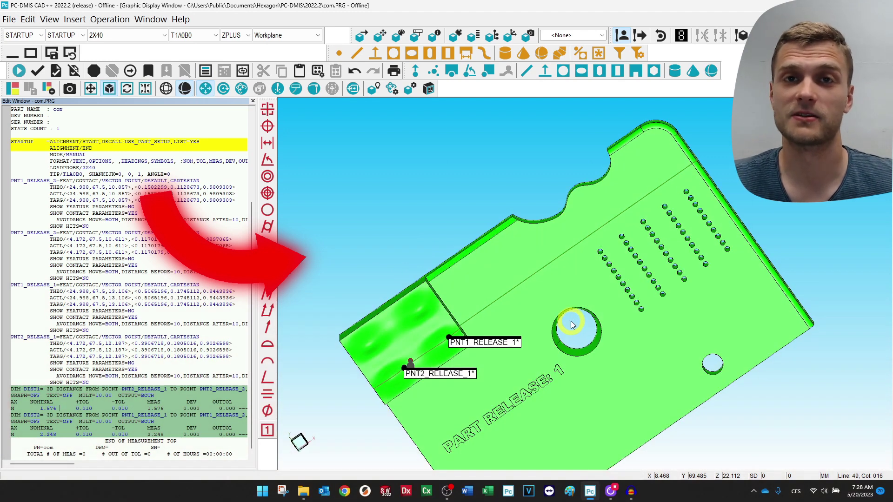